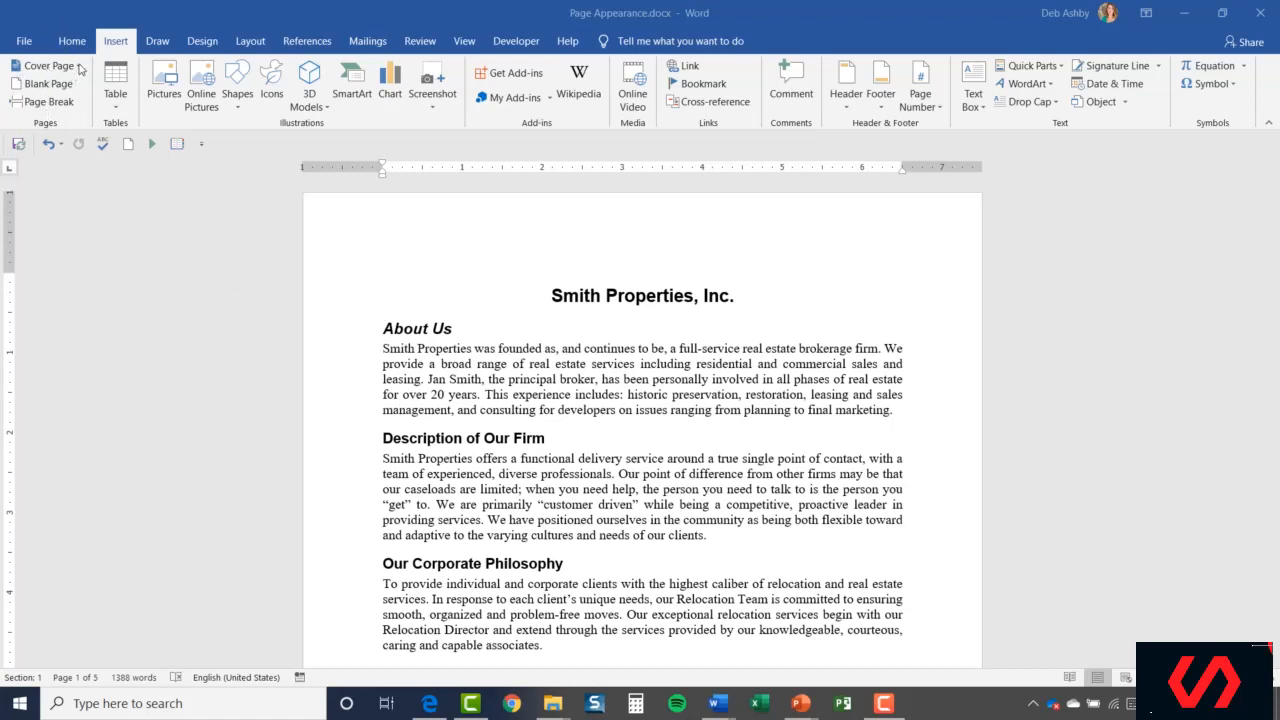
- Insert the built-in Banded cover page at the front of the document
click(80, 67)
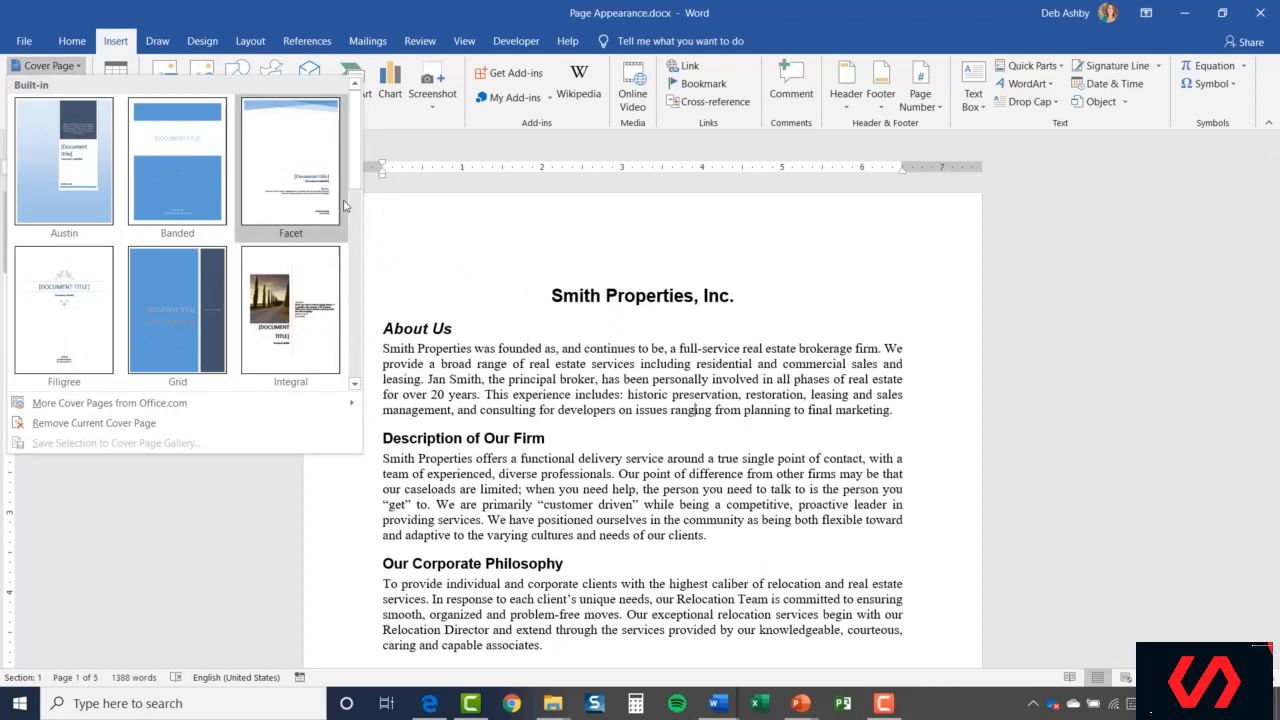
mouse_move(352, 160)
mouse_down()
mouse_move(354, 323)
mouse_move(352, 143)
mouse_up()
click(174, 168)
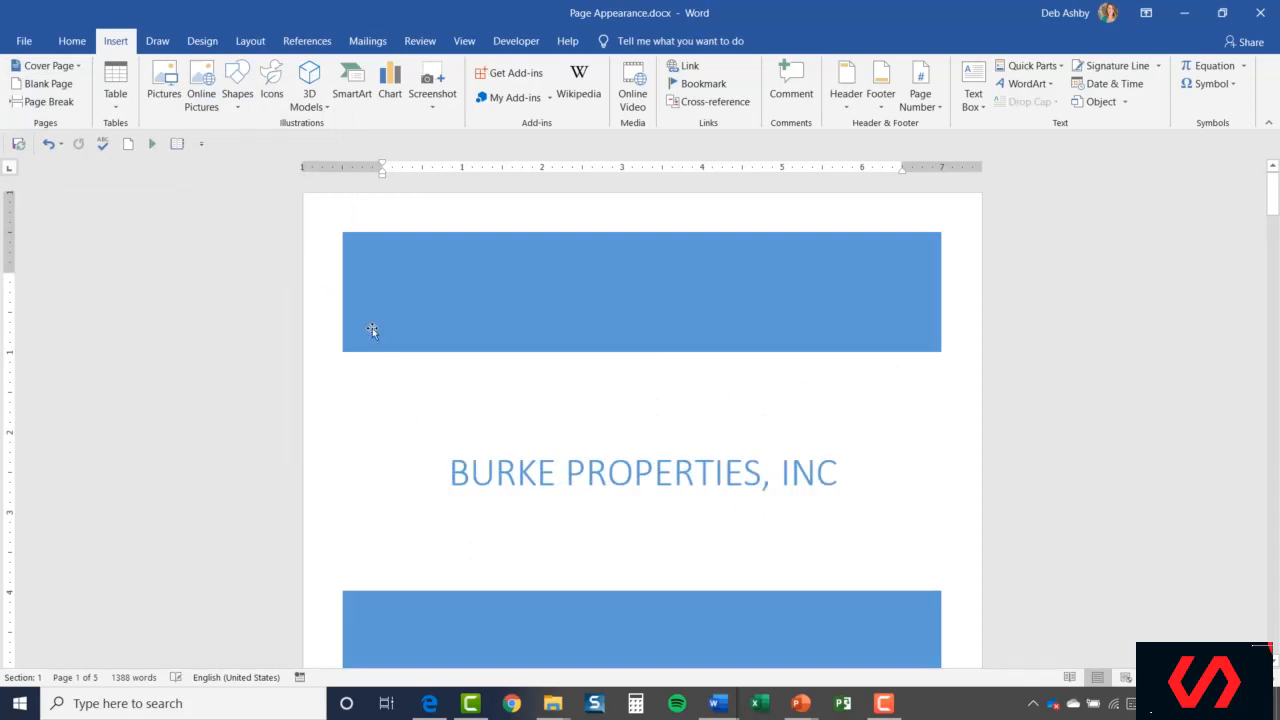
scroll(655, 334, down, 2)
scroll(656, 334, down, 3)
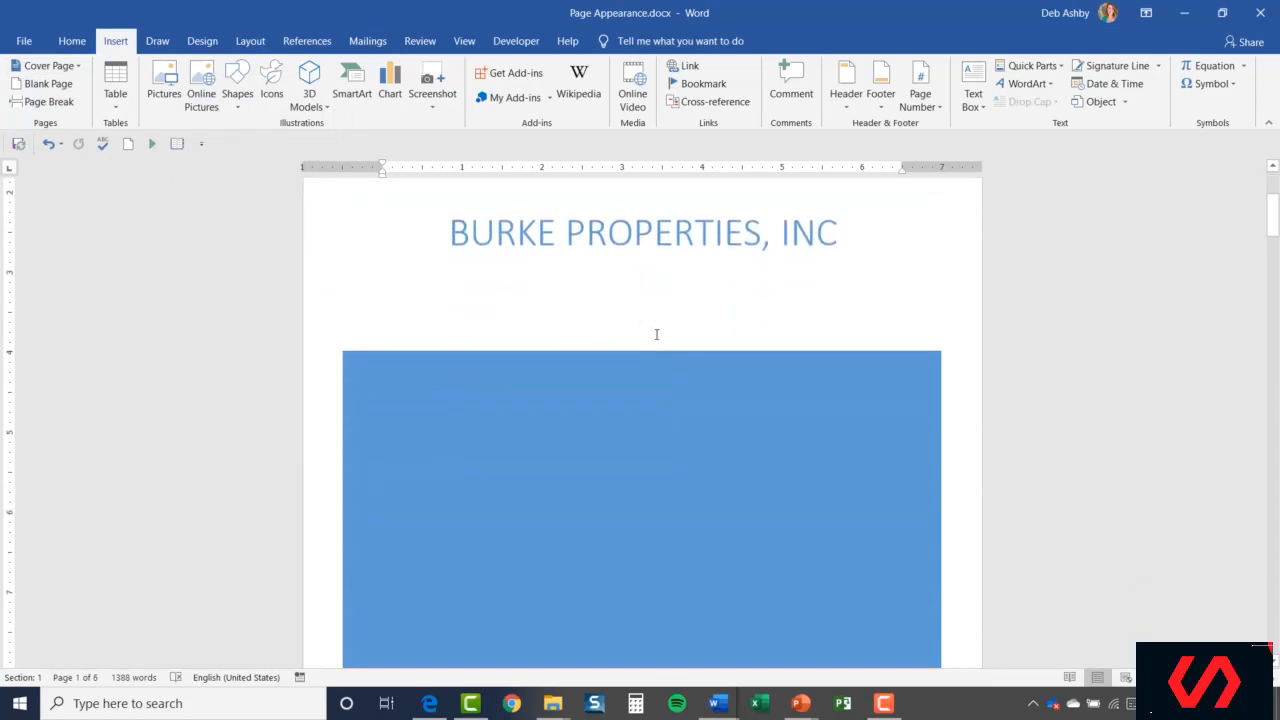
- Change the cover page title to SMITH PROPERTIES, INC
scroll(656, 334, up, 3)
drag(556, 390, 434, 388)
text(SMITH)
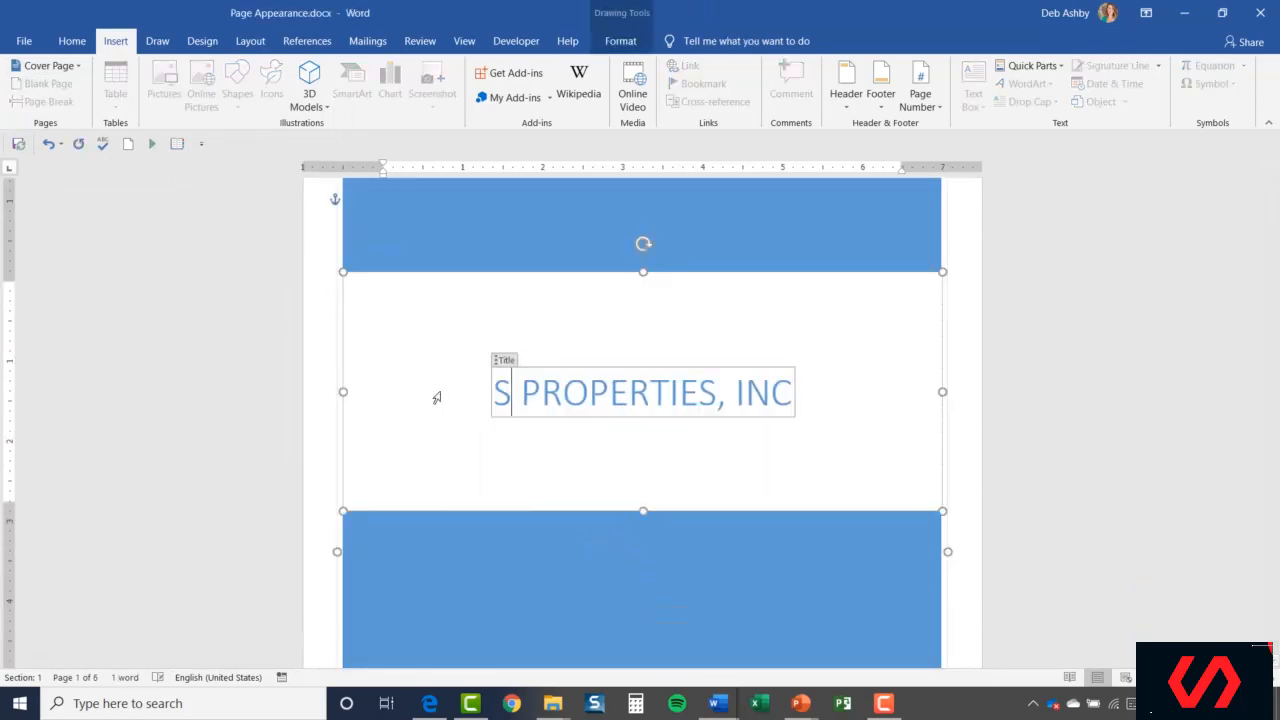
click(896, 434)
scroll(896, 434, up, 2)
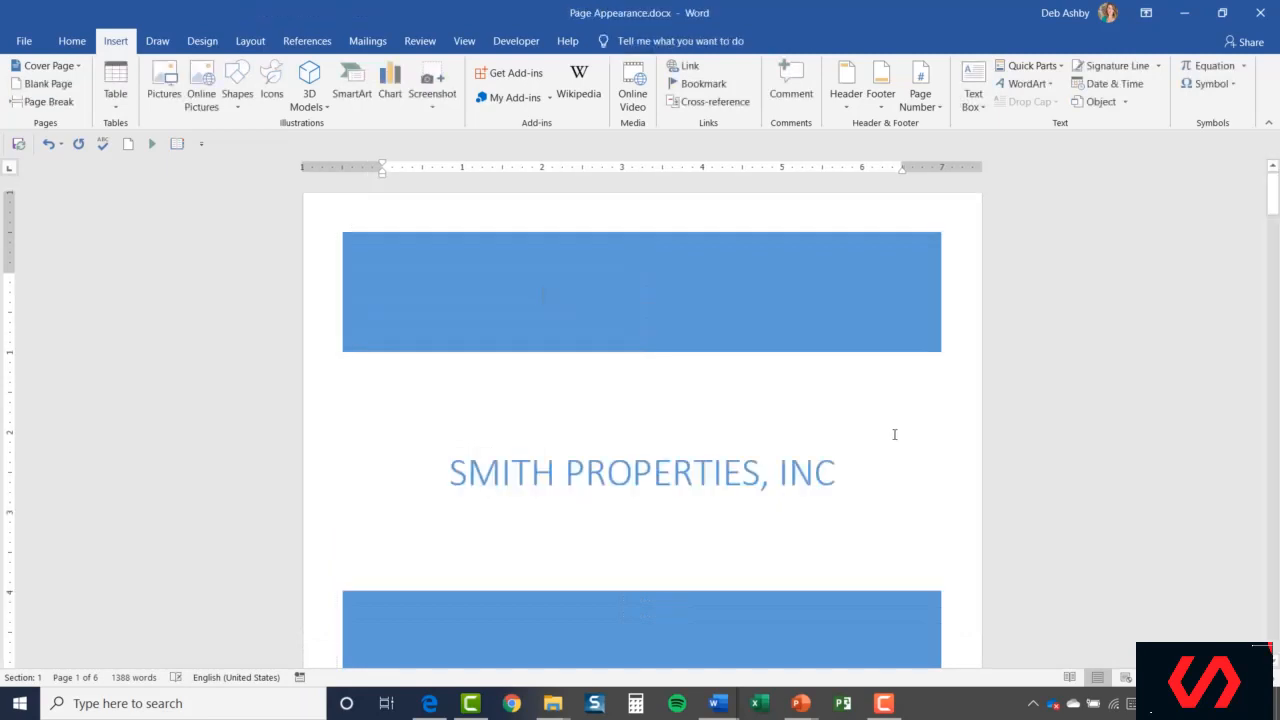
- Undo the title edit and the insertion of the cover page
click(47, 146)
click(47, 146)
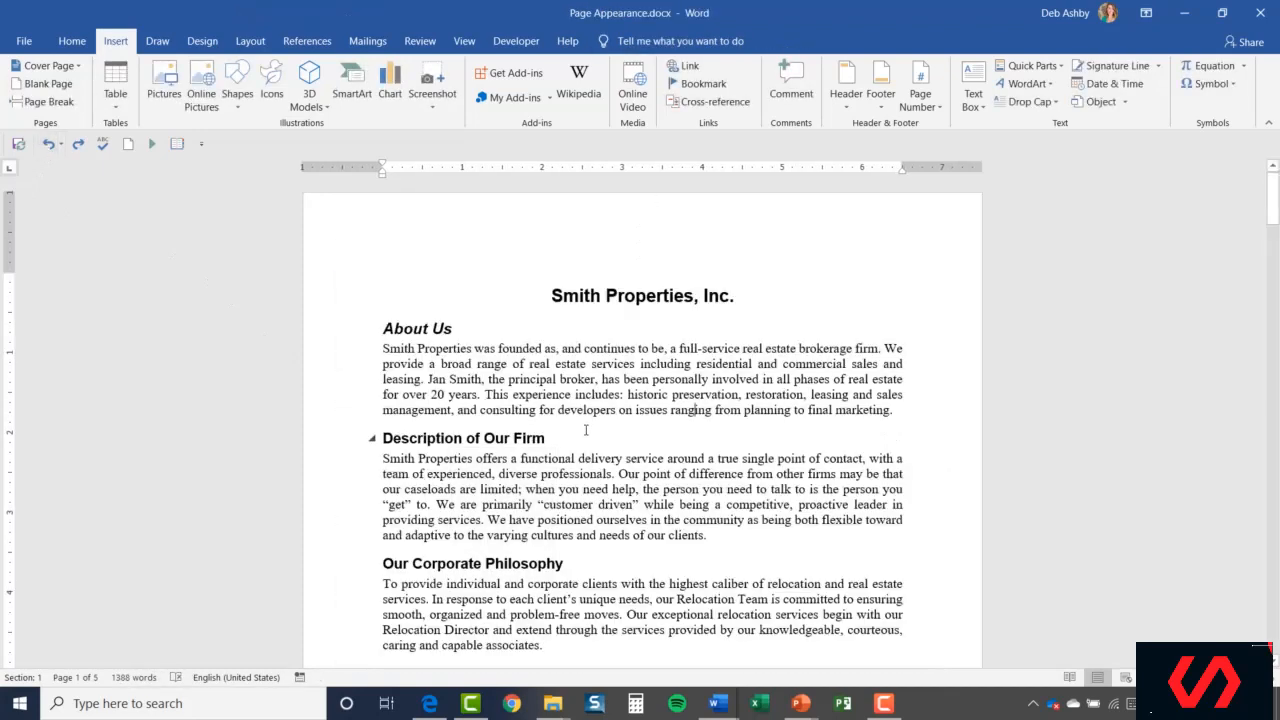
- Browse the gallery of built-in headers and close it without inserting one
click(852, 107)
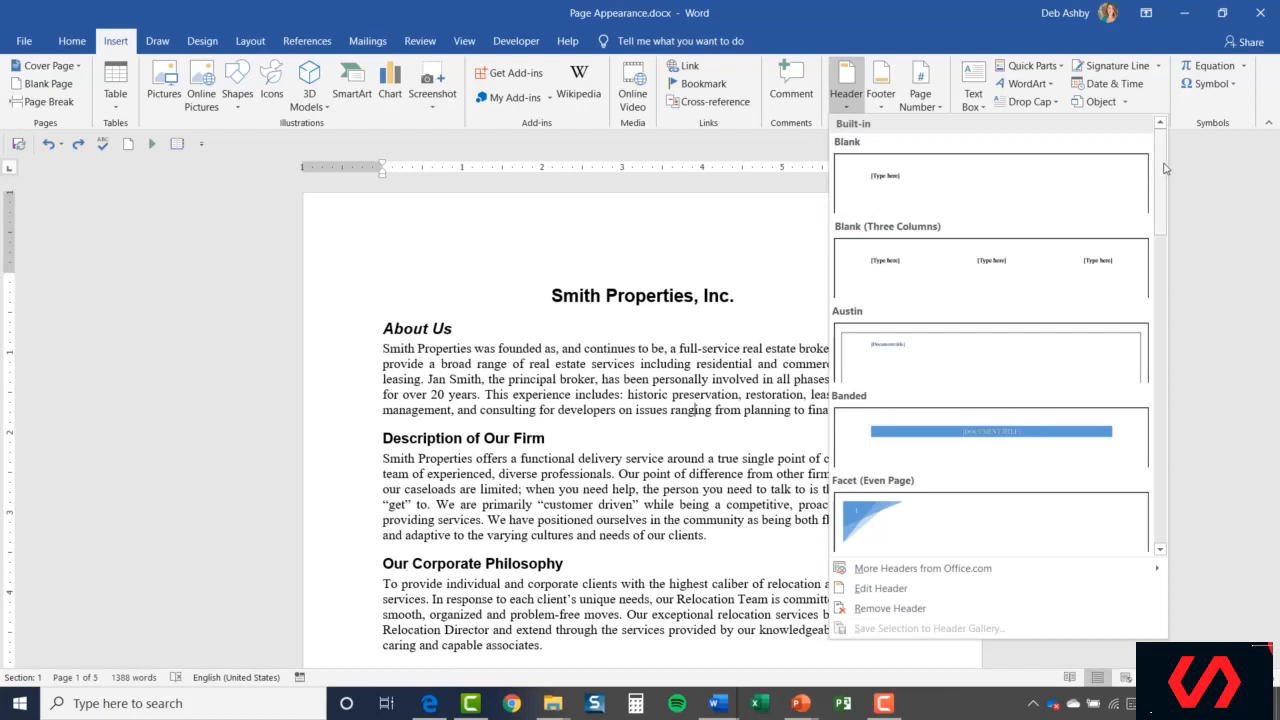
key(Escape)
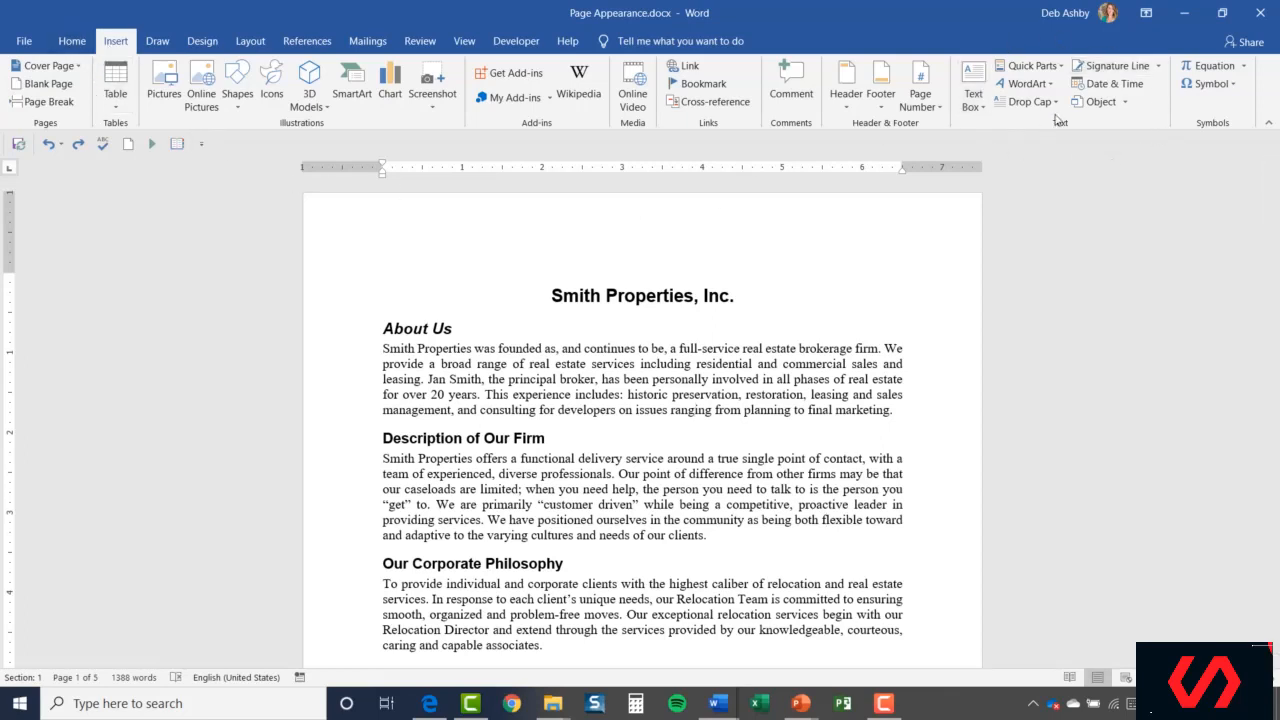
- Check the AutoText options in Quick Parts and briefly highlight the About Us section as example text
click(1062, 70)
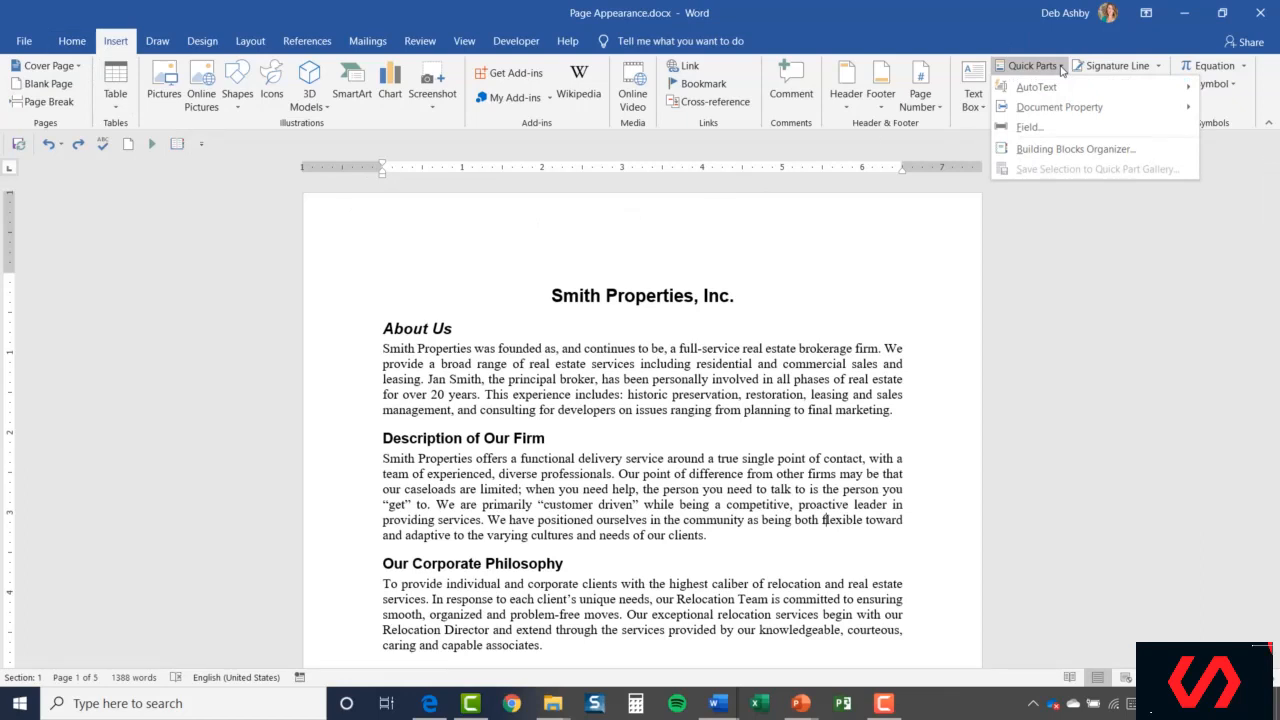
mouse_move(1063, 92)
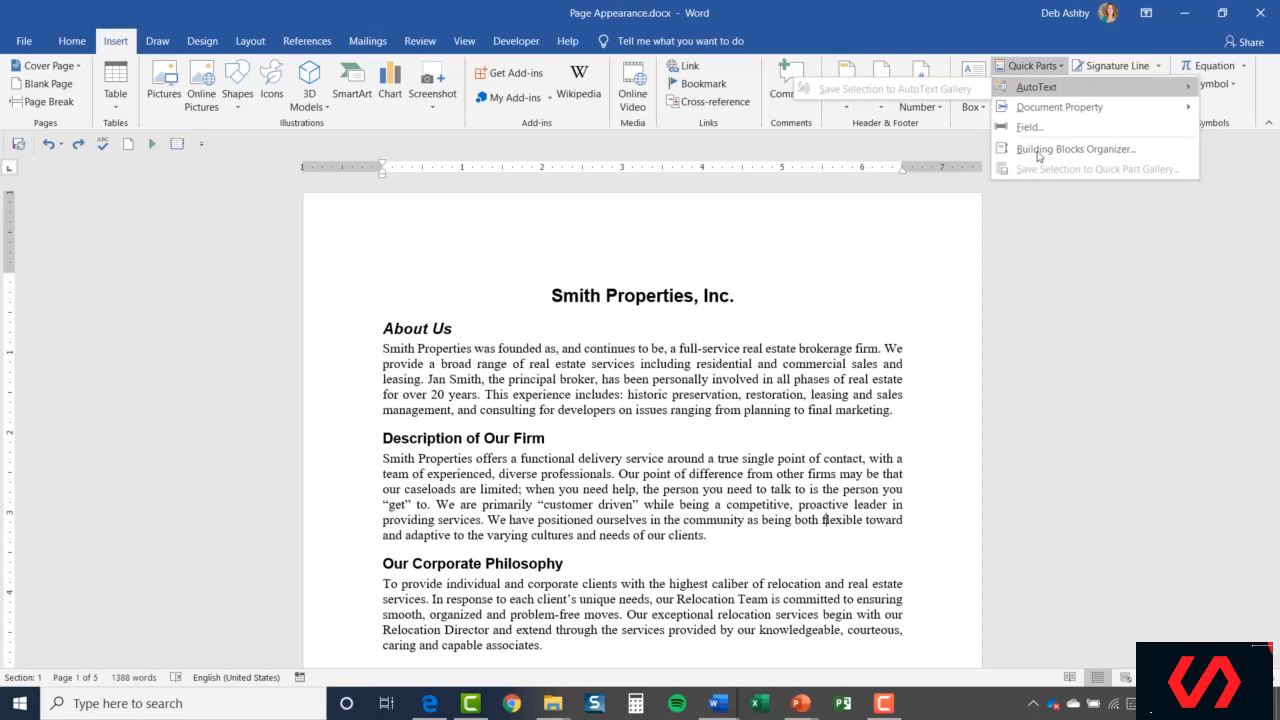
click(639, 364)
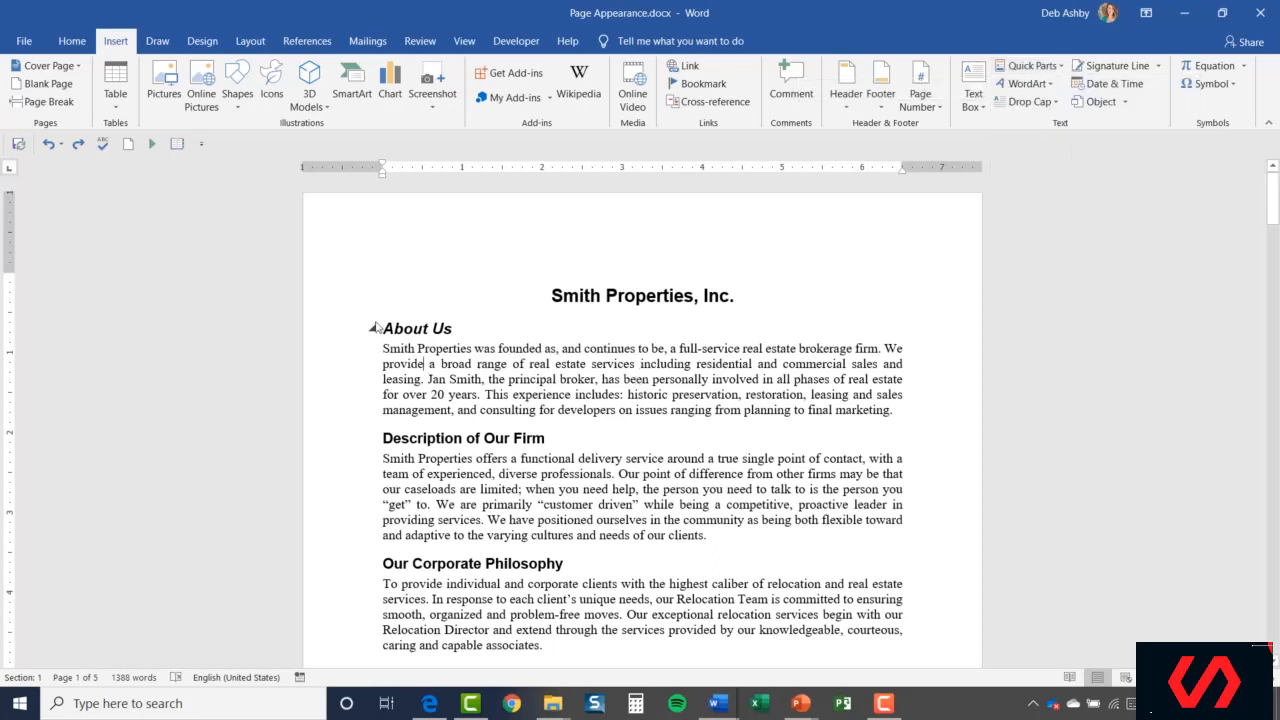
drag(381, 328, 886, 410)
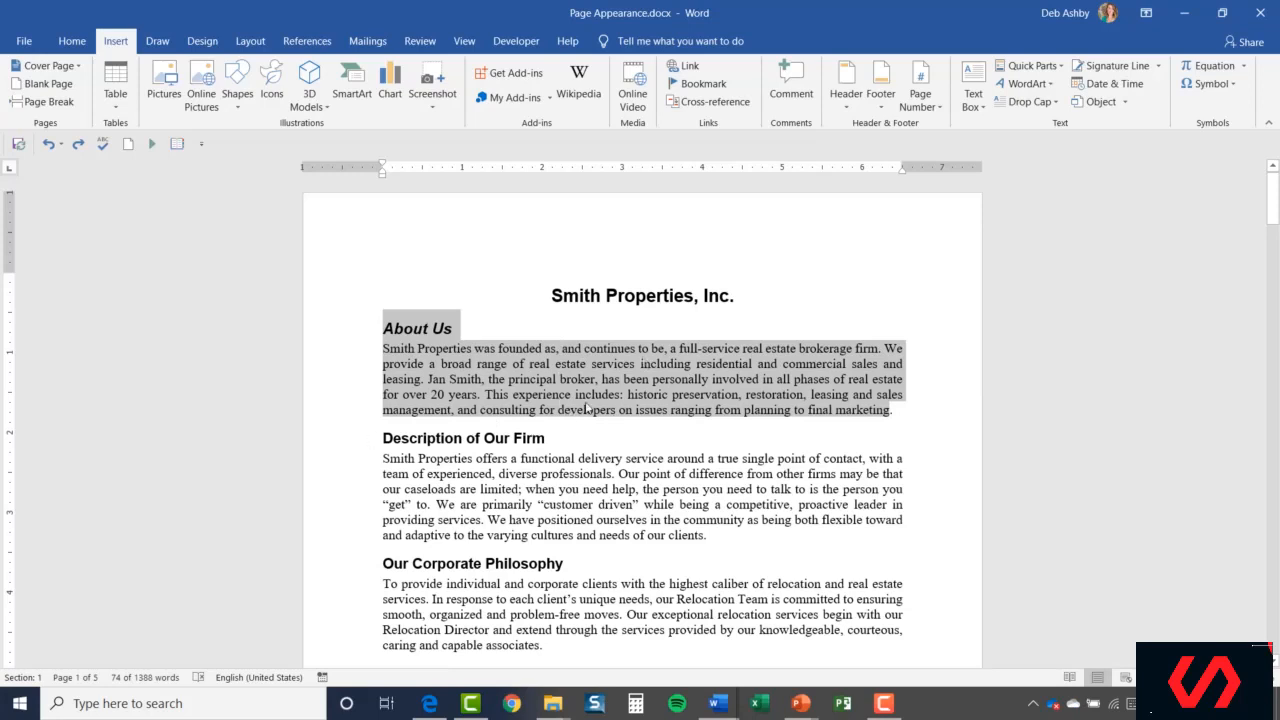
click(740, 295)
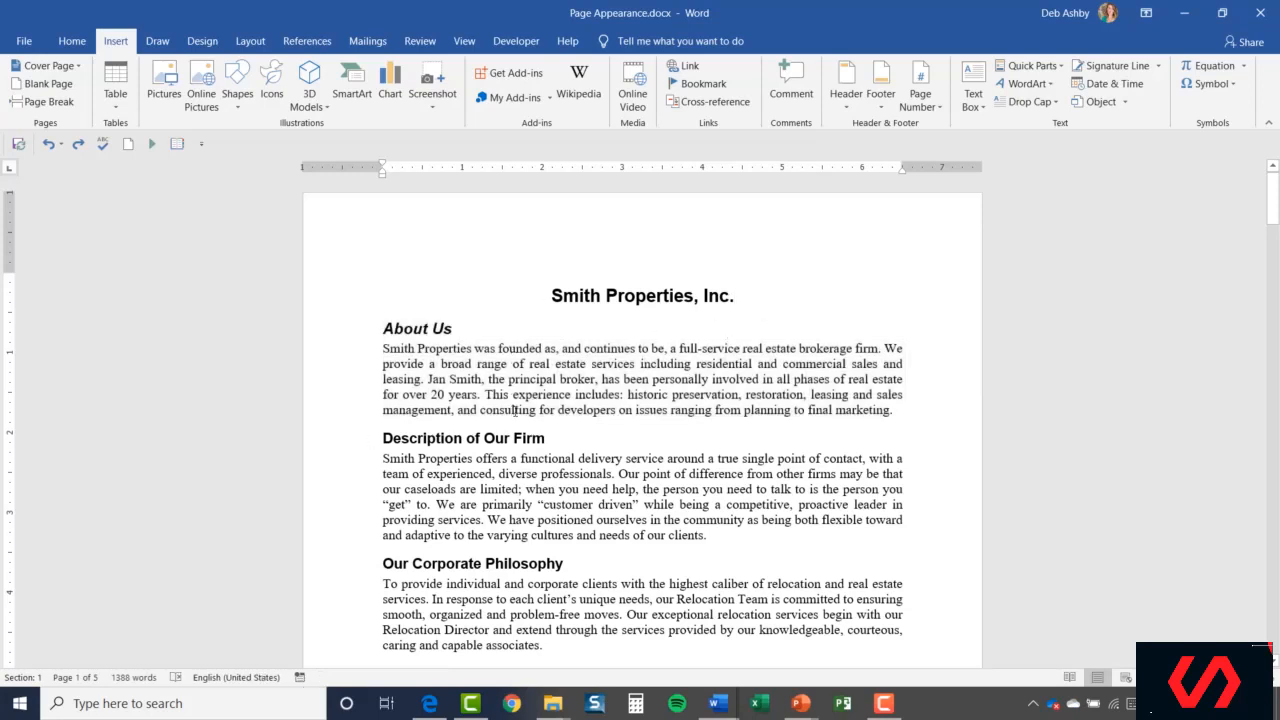
- Review the Quick Parts document properties and available fields, including the TOC field, without inserting any
click(1062, 70)
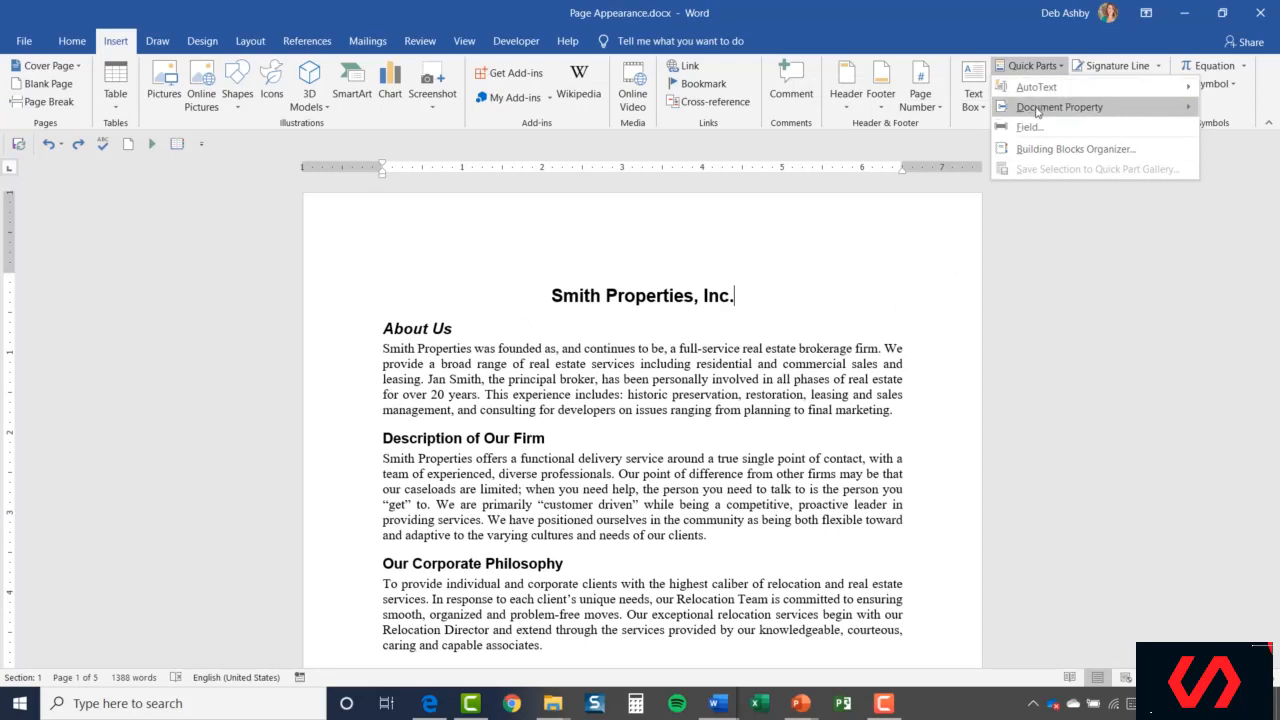
mouse_move(1037, 112)
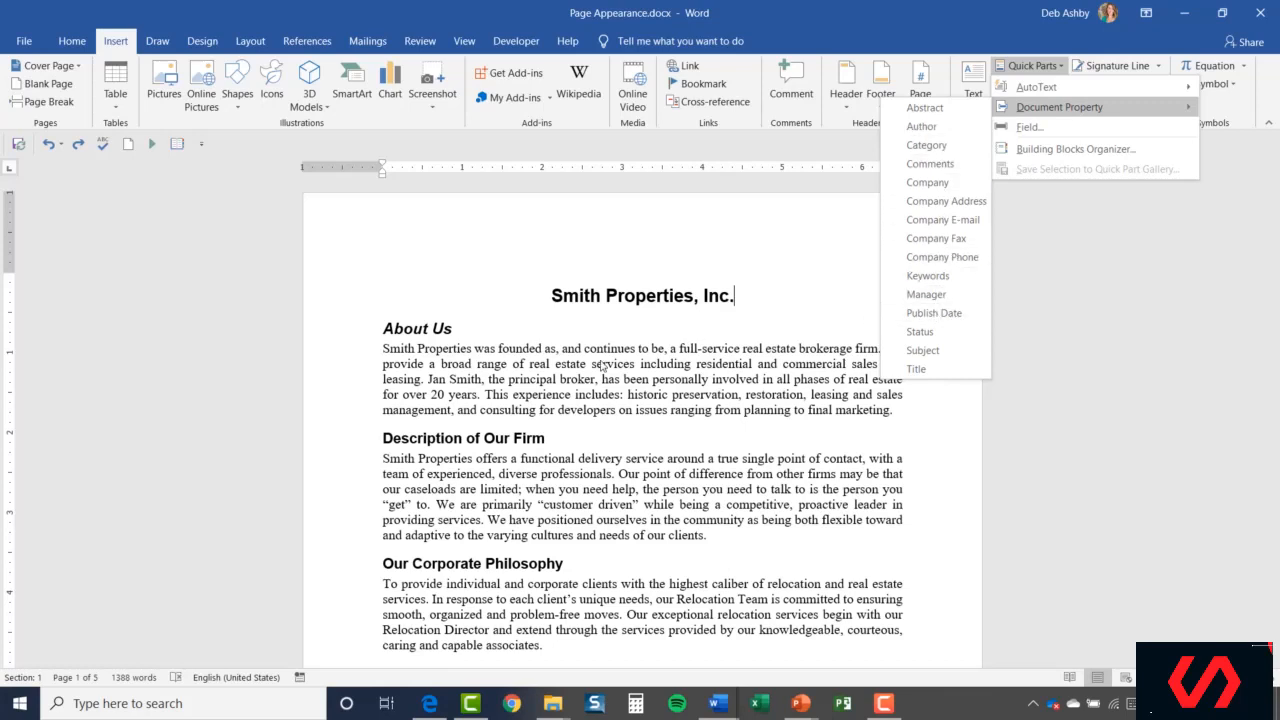
click(1030, 127)
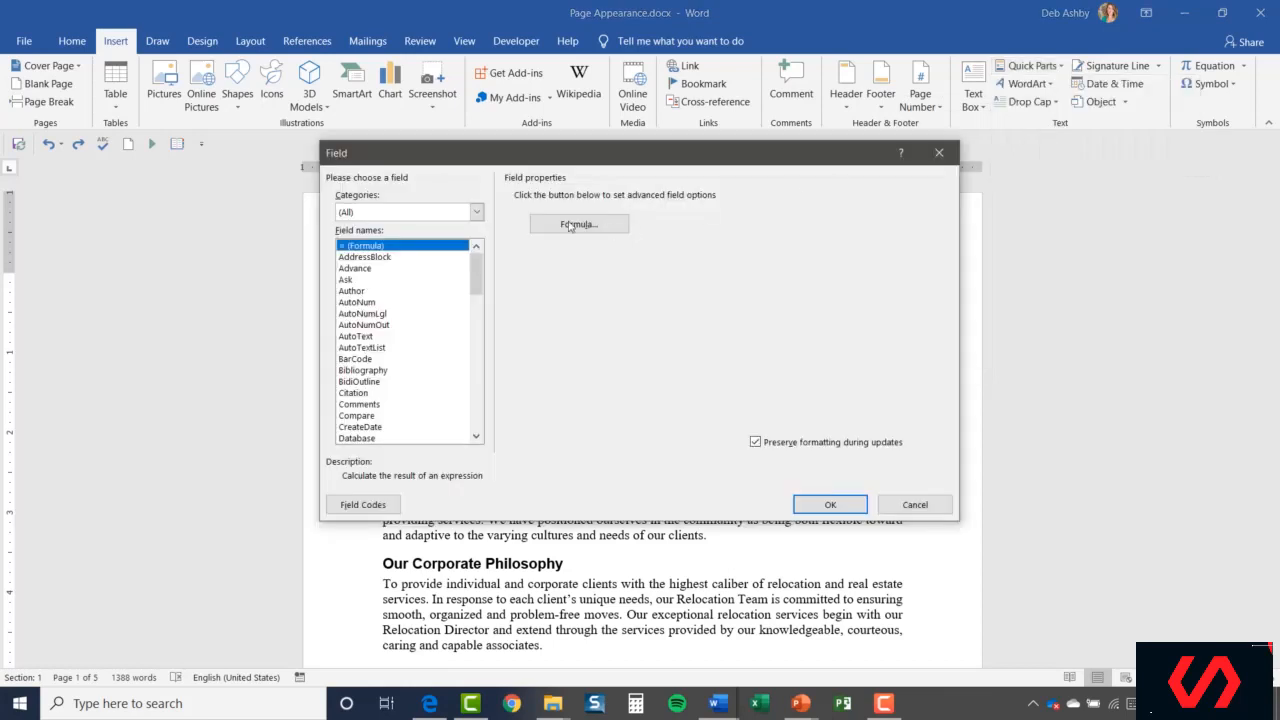
mouse_move(477, 277)
mouse_down()
mouse_move(480, 358)
mouse_move(488, 268)
mouse_up()
scroll(345, 390, down, 18)
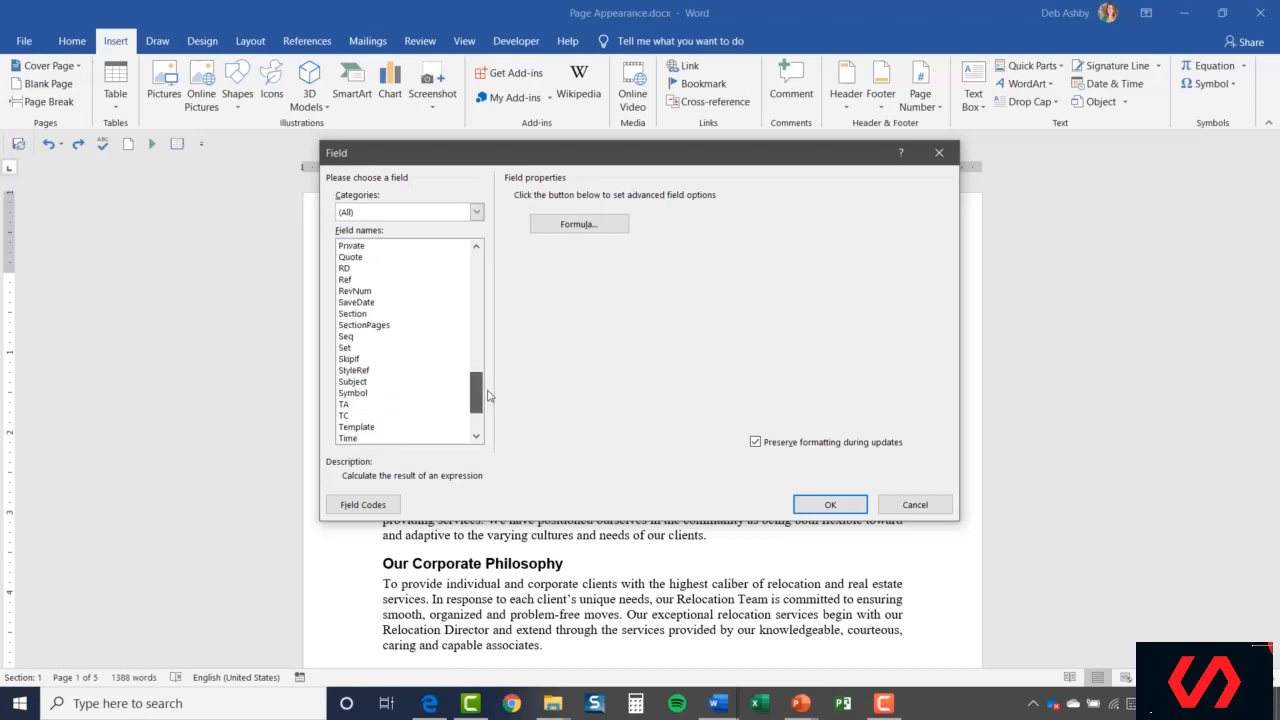
click(345, 393)
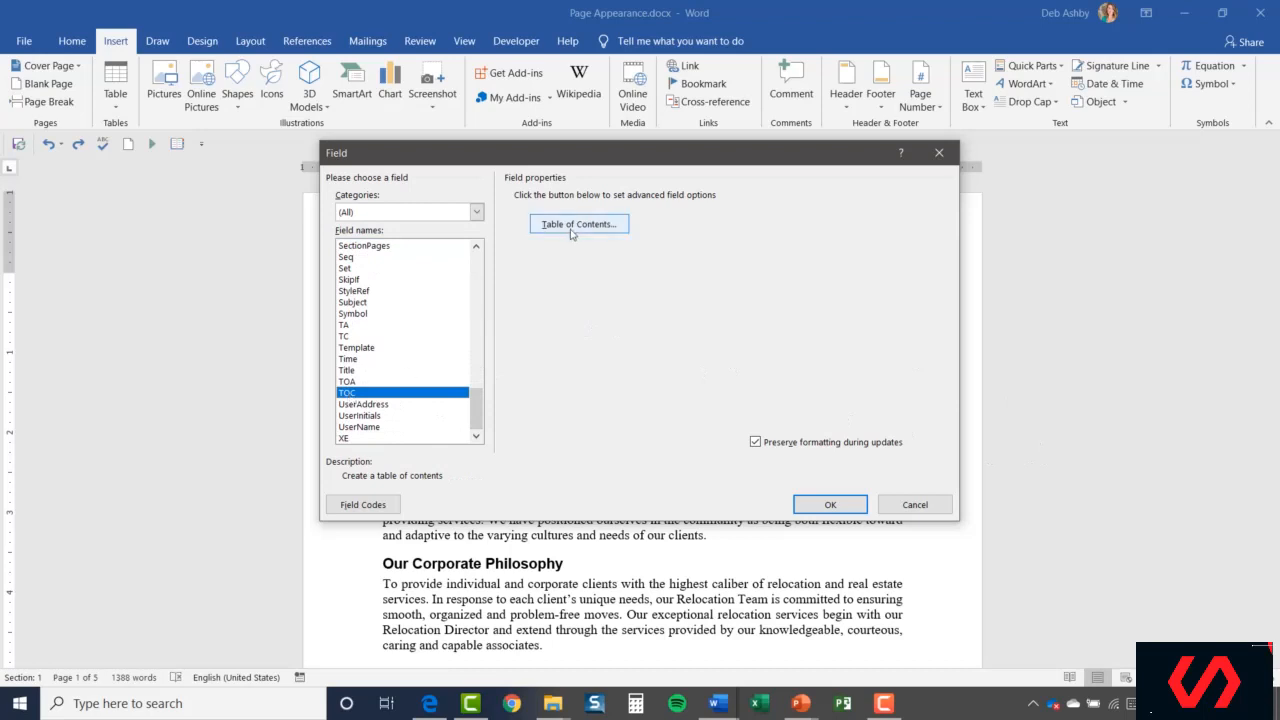
key(Escape)
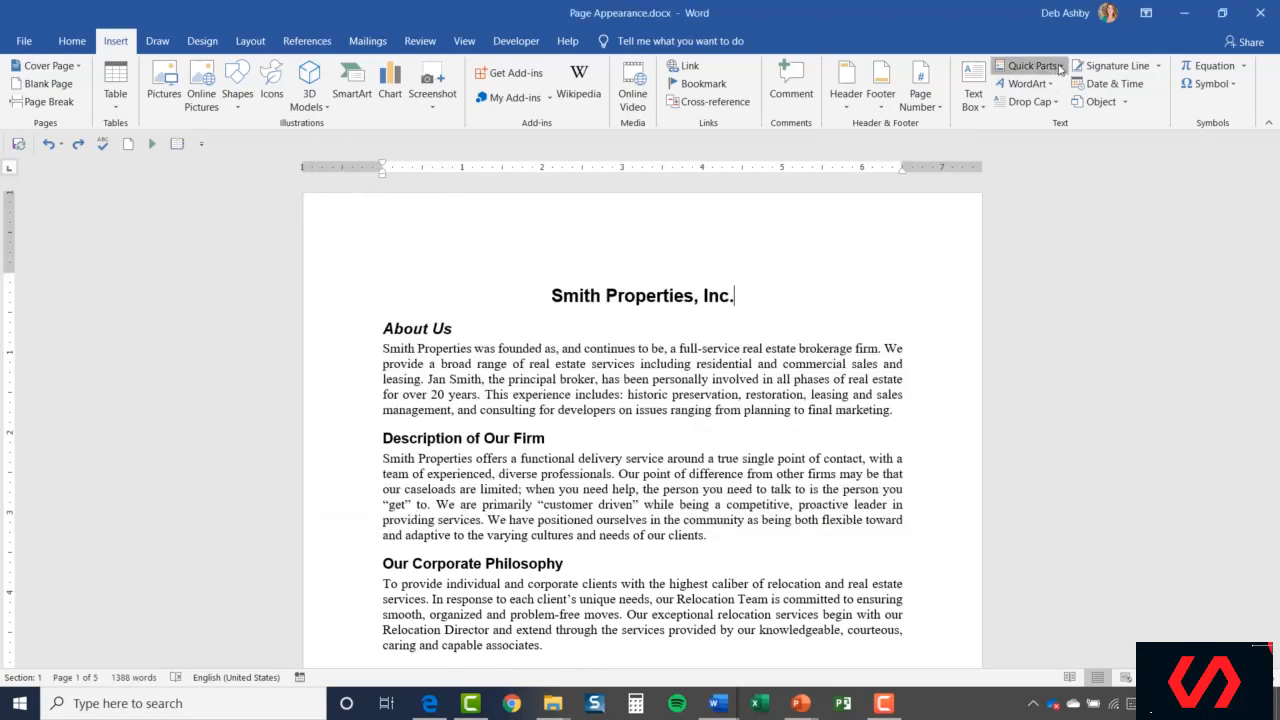
- Open the Building Blocks Organizer, move it aside, and preview the References and Bibliography building blocks
click(1060, 68)
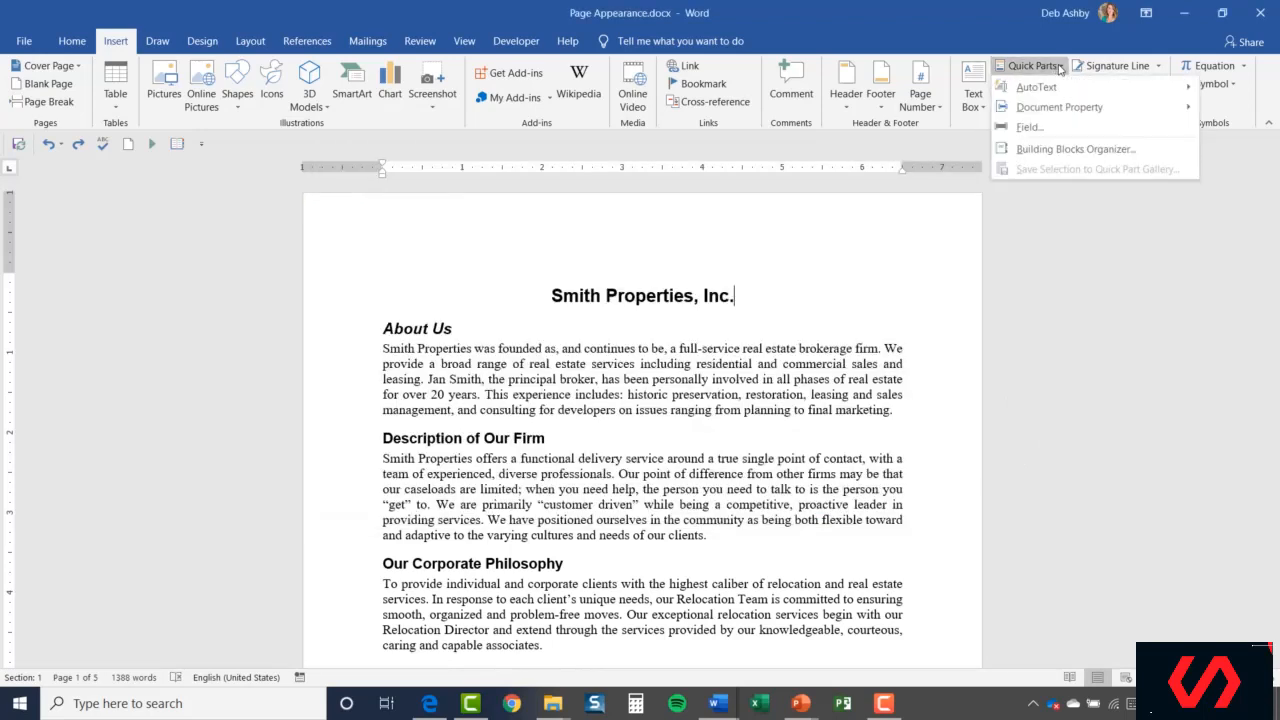
click(1066, 151)
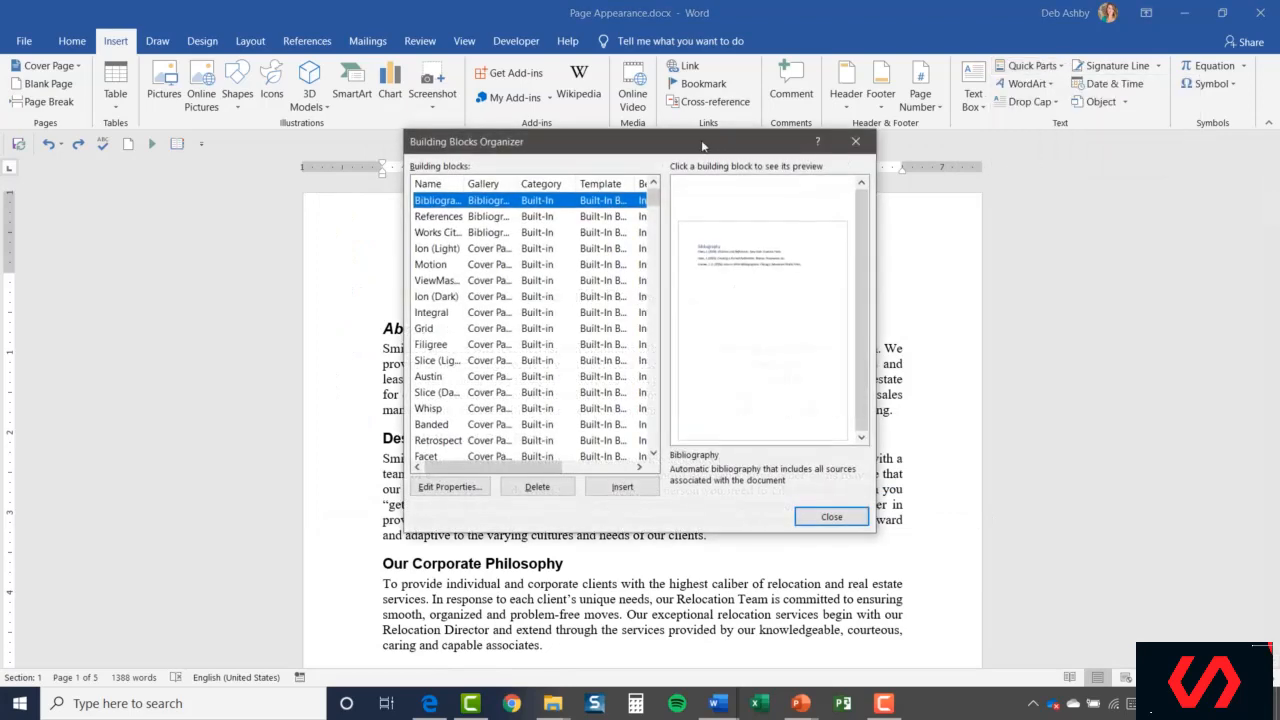
drag(703, 147, 574, 126)
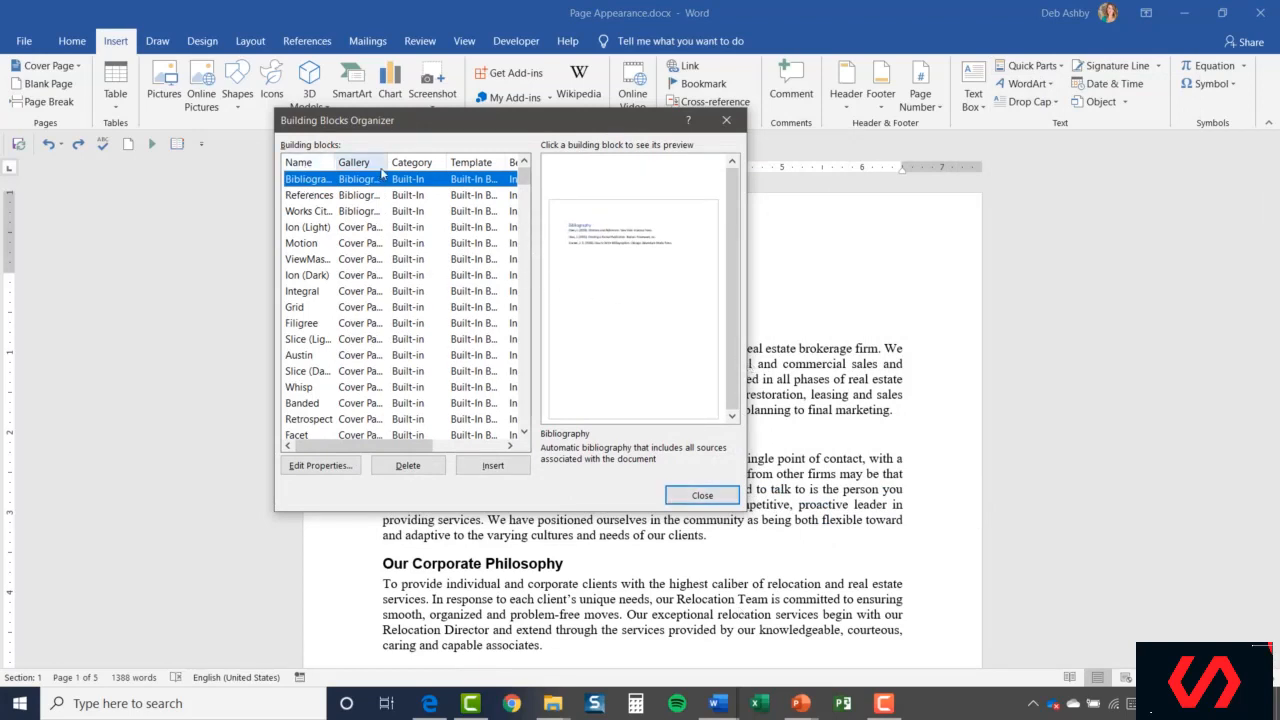
drag(420, 453, 388, 453)
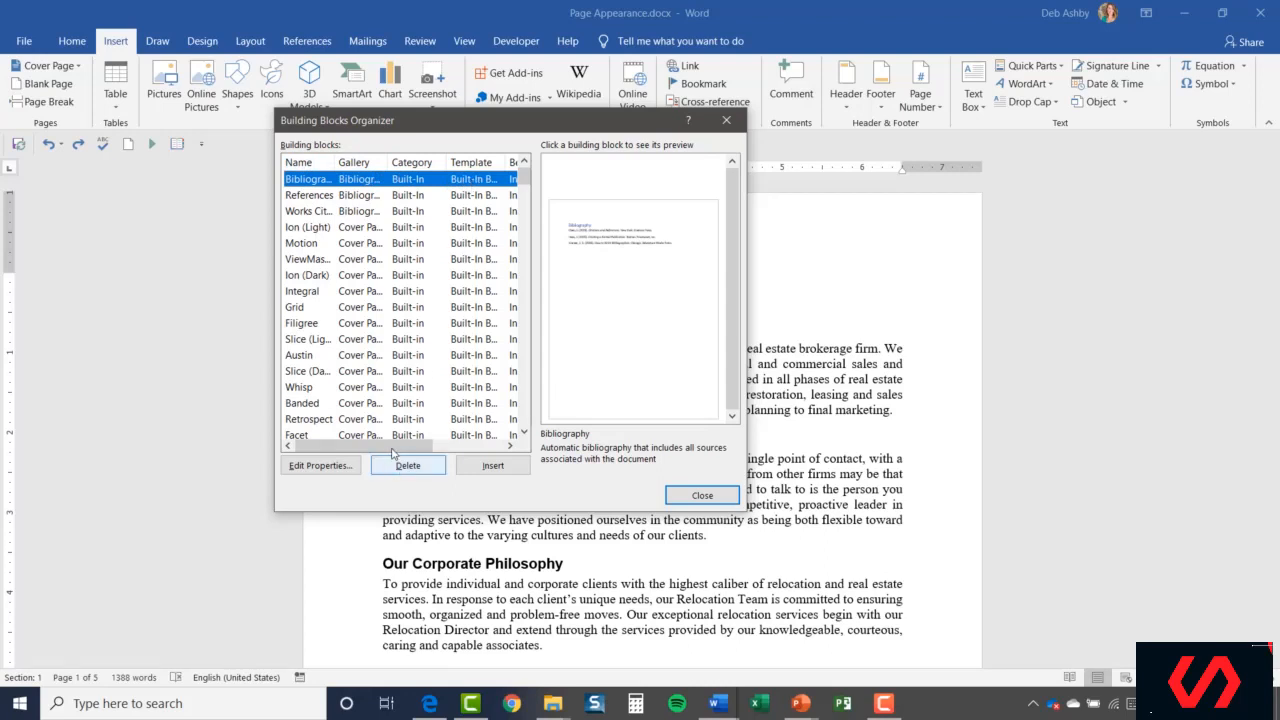
mouse_move(395, 446)
mouse_down()
mouse_move(464, 461)
mouse_move(381, 456)
mouse_up()
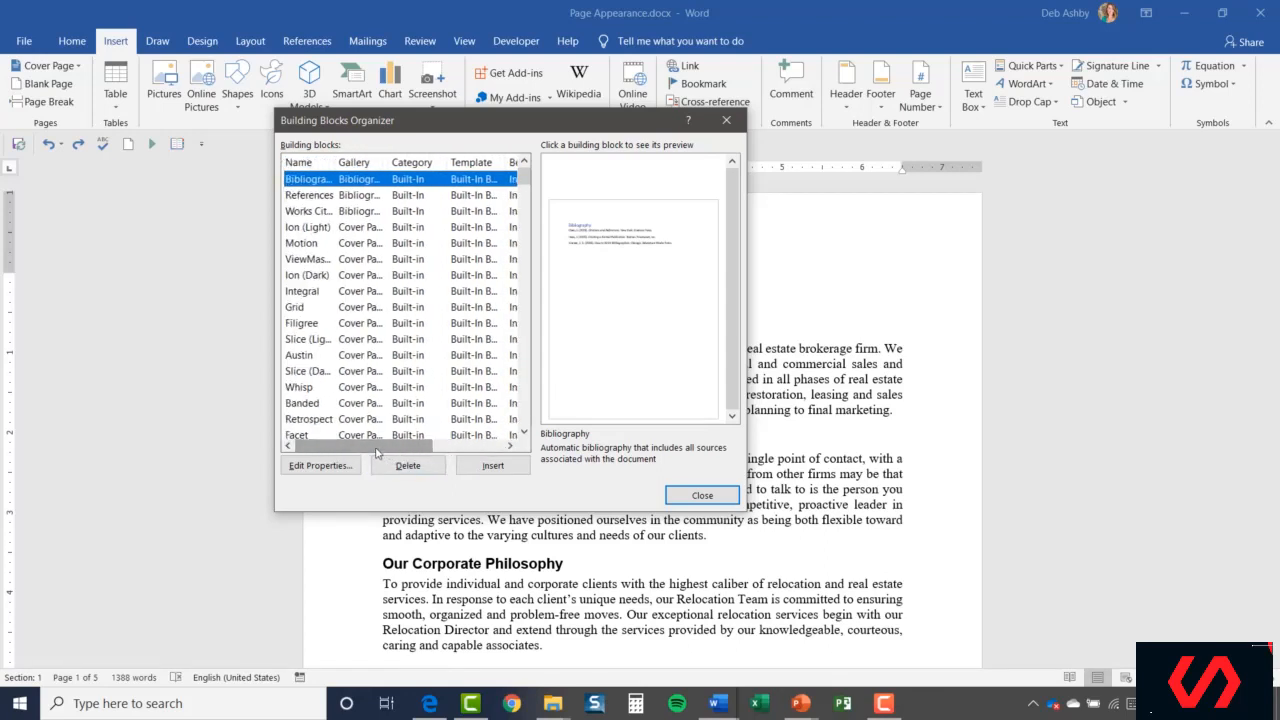
click(310, 198)
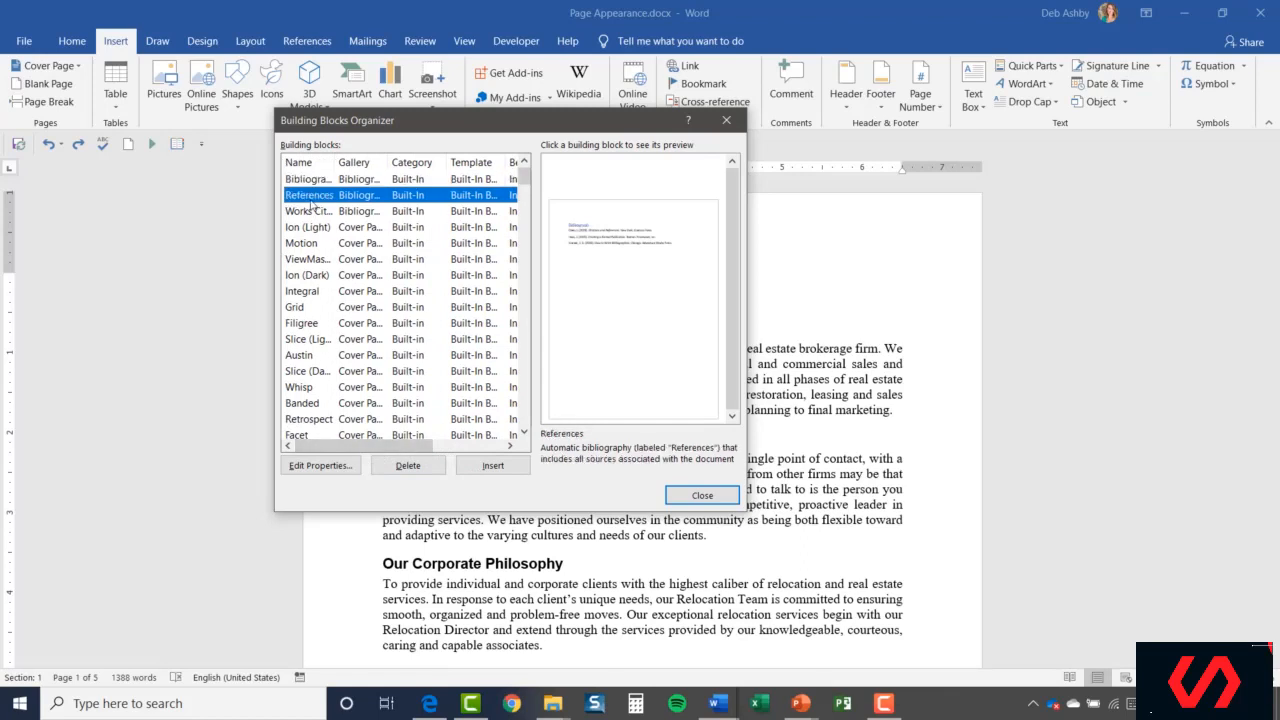
click(310, 182)
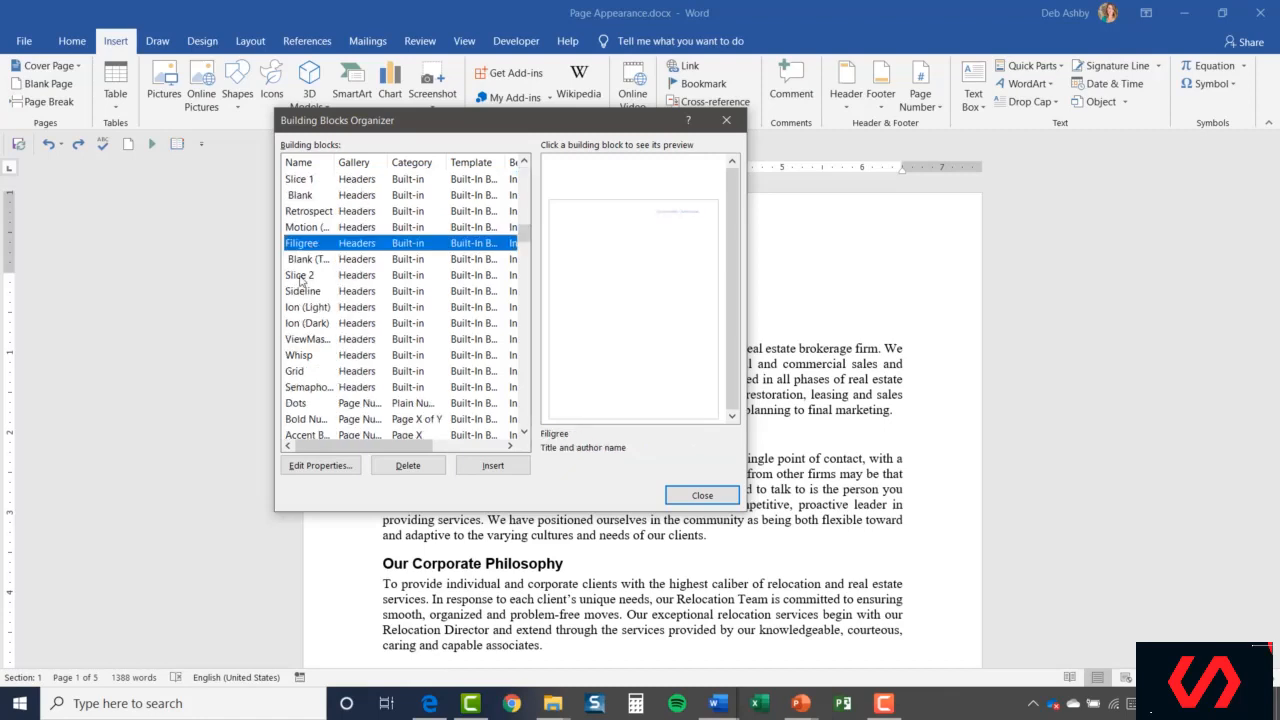
- Preview the Slice 2 header and the Pg. Number 2, Pg. Number 1 and Dots page number building blocks
click(300, 278)
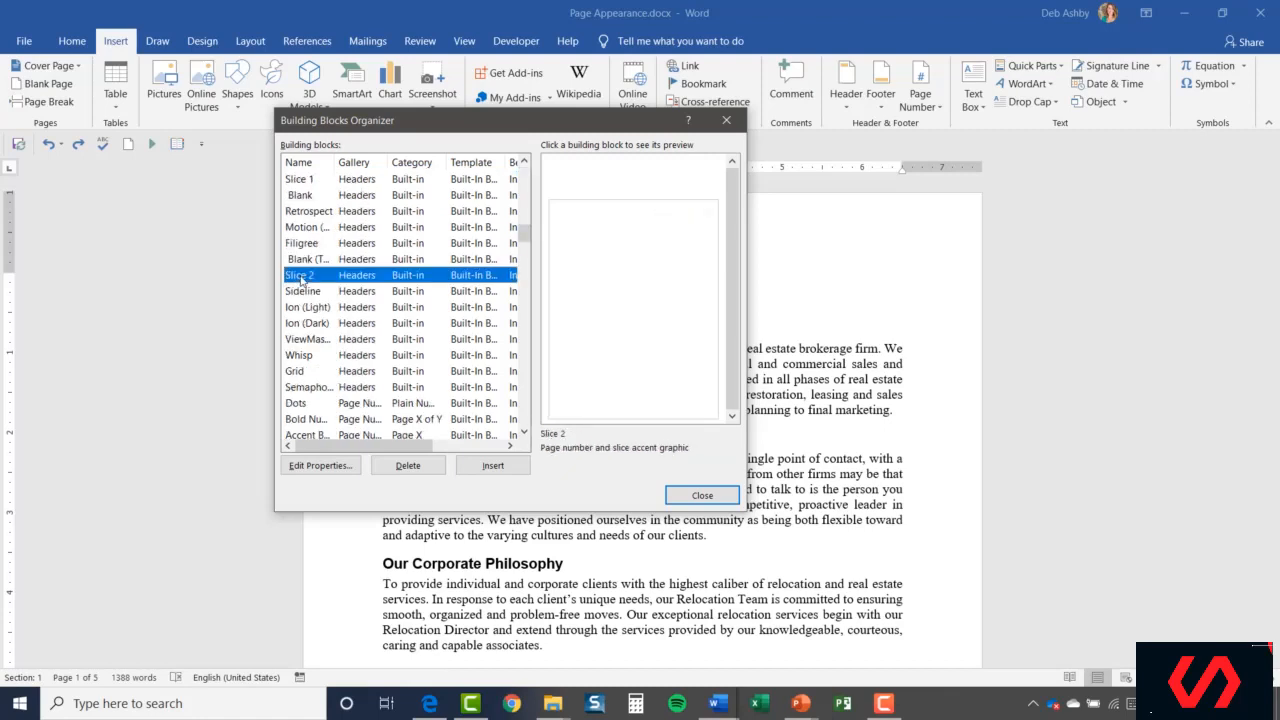
scroll(300, 278, down, 15)
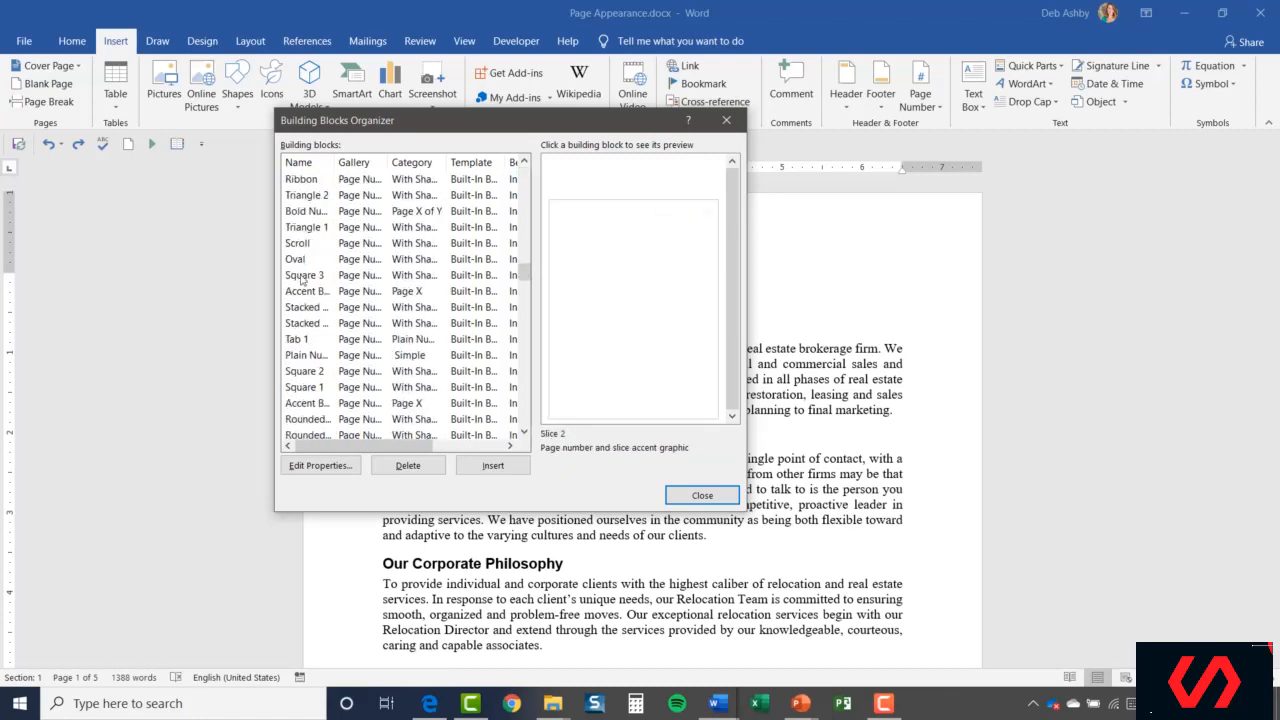
scroll(302, 279, down, 5)
click(306, 276)
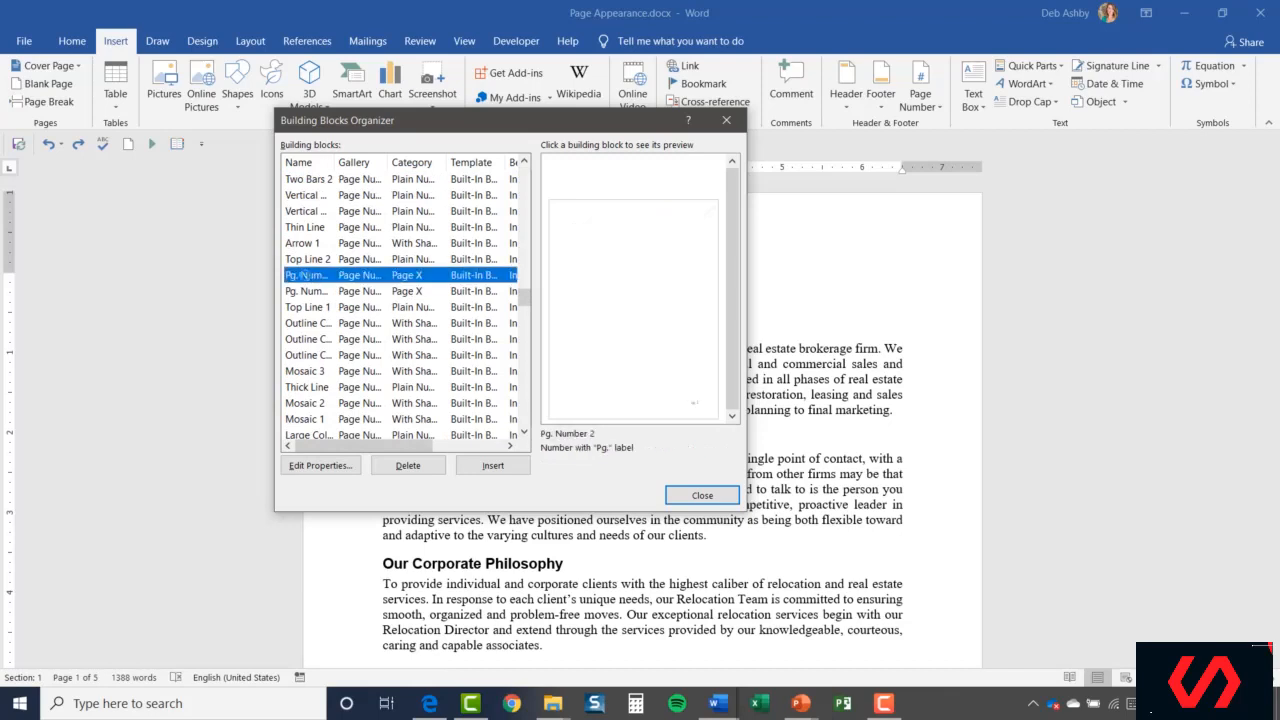
click(306, 293)
scroll(306, 341, down, 3)
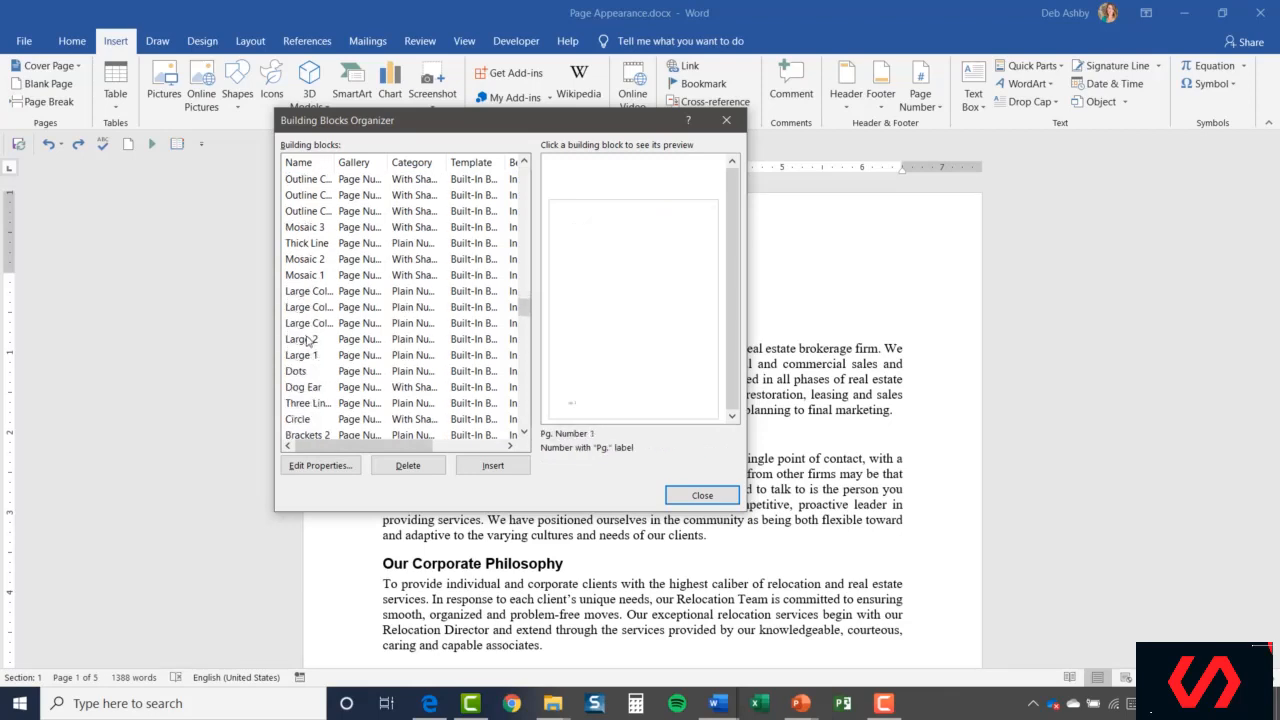
click(311, 375)
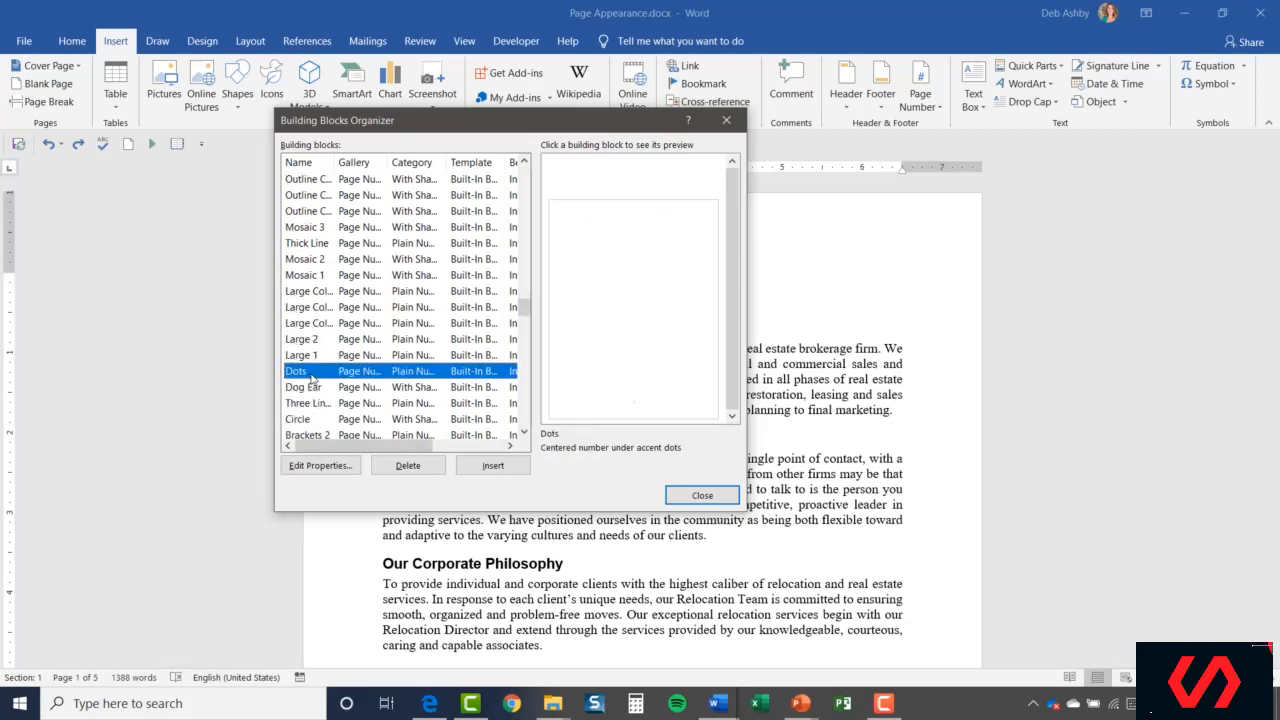
- Preview the margin page number building blocks Arrow, Left; the two Accent Bar entries; and Vertical, Right
scroll(310, 345, down, 5)
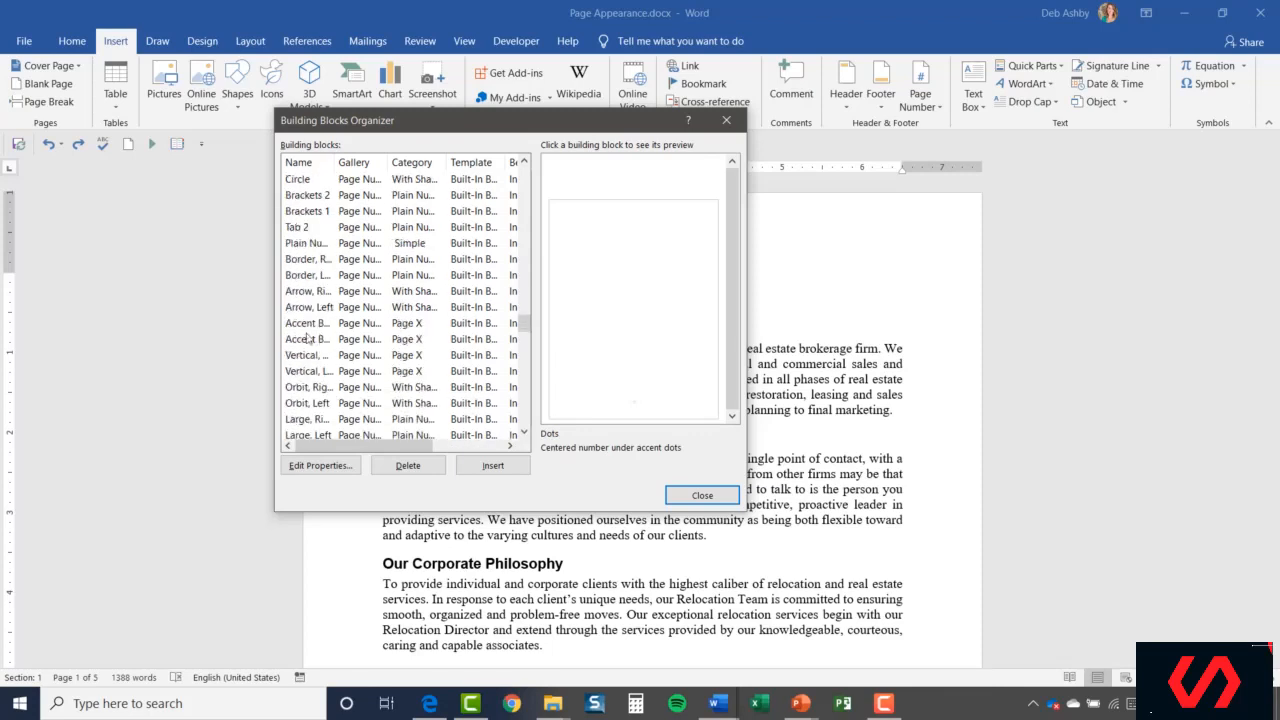
click(308, 310)
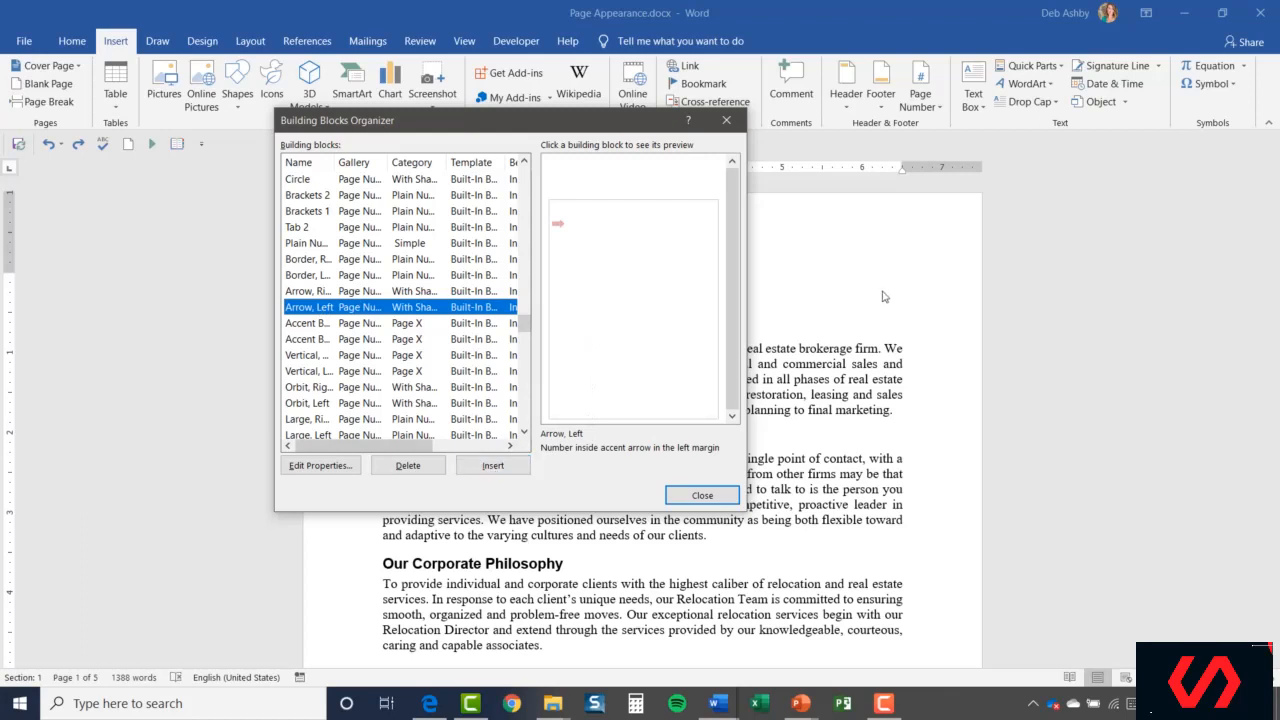
click(313, 325)
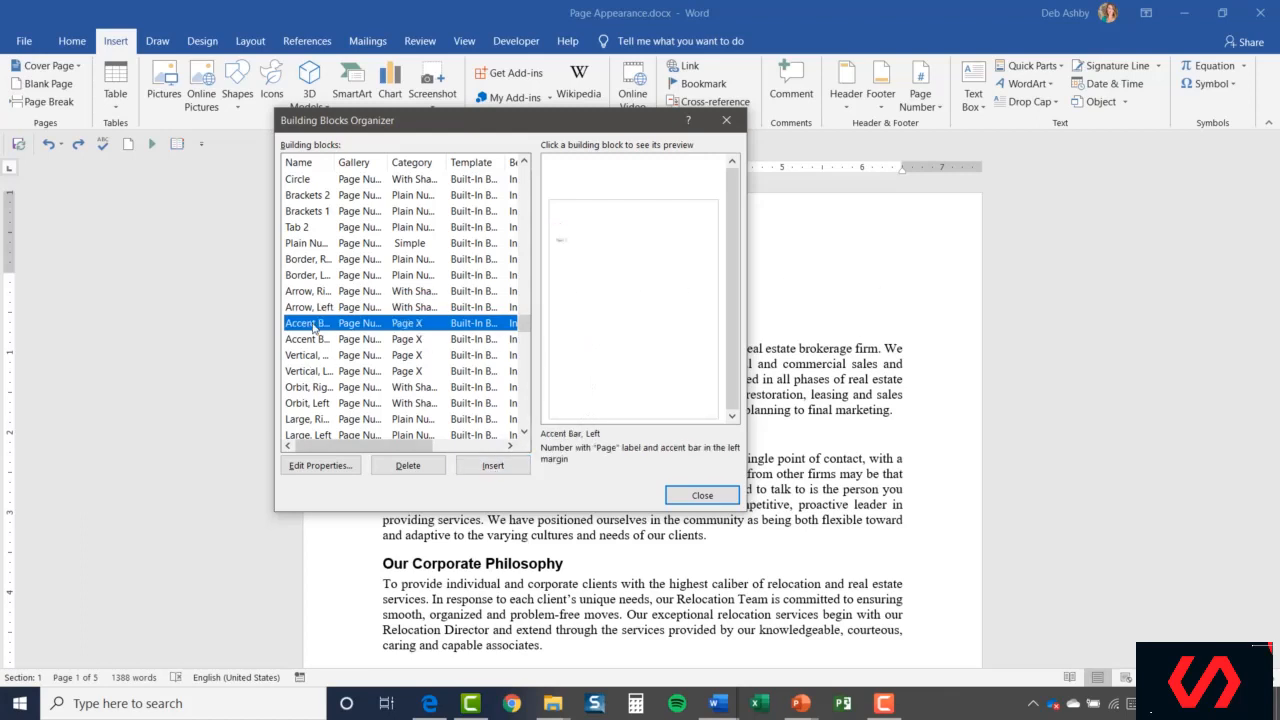
click(318, 341)
click(318, 357)
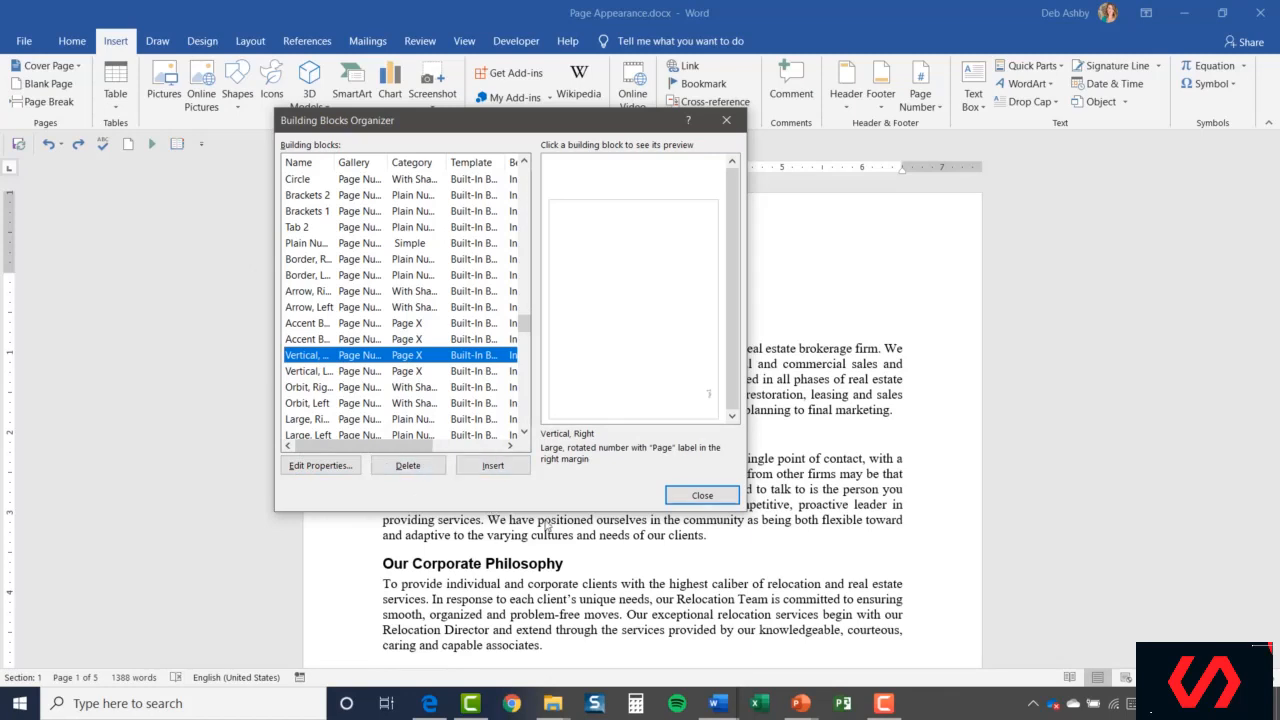
- Close the Building Blocks Organizer and set a 3 pt dark blue box border for the "Smith Properties, Inc." title paragraph
click(702, 496)
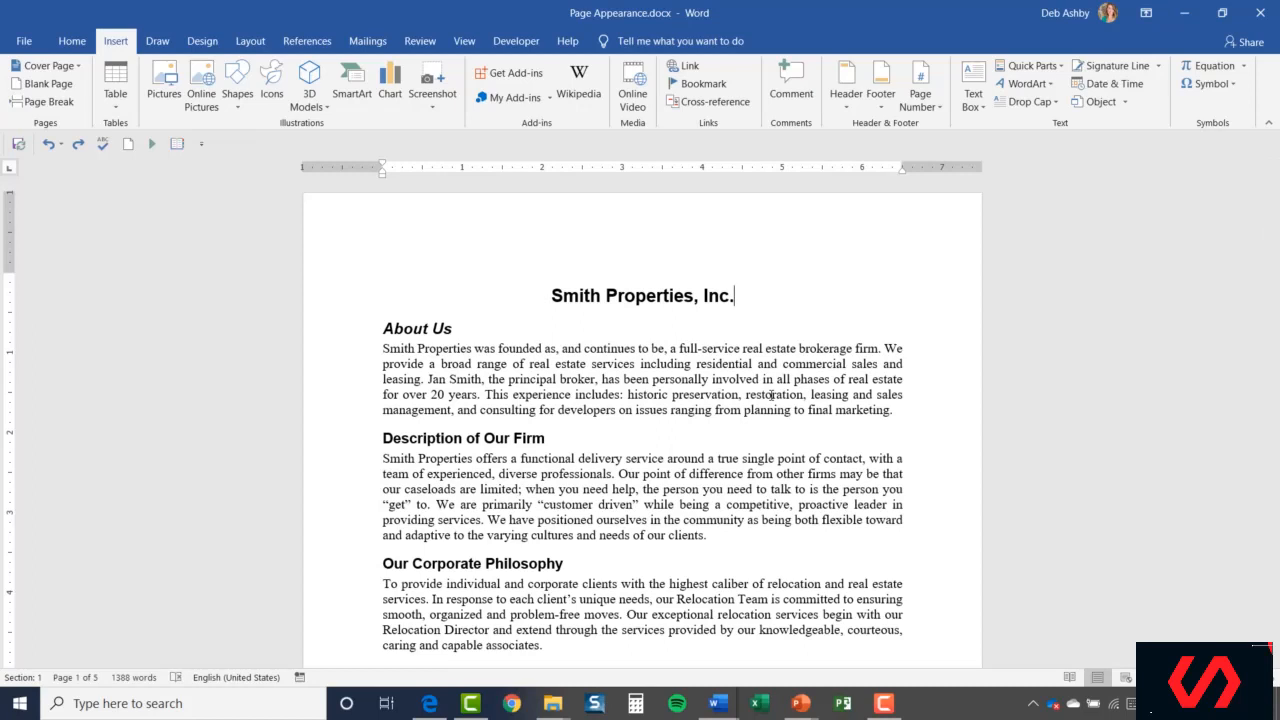
click(649, 349)
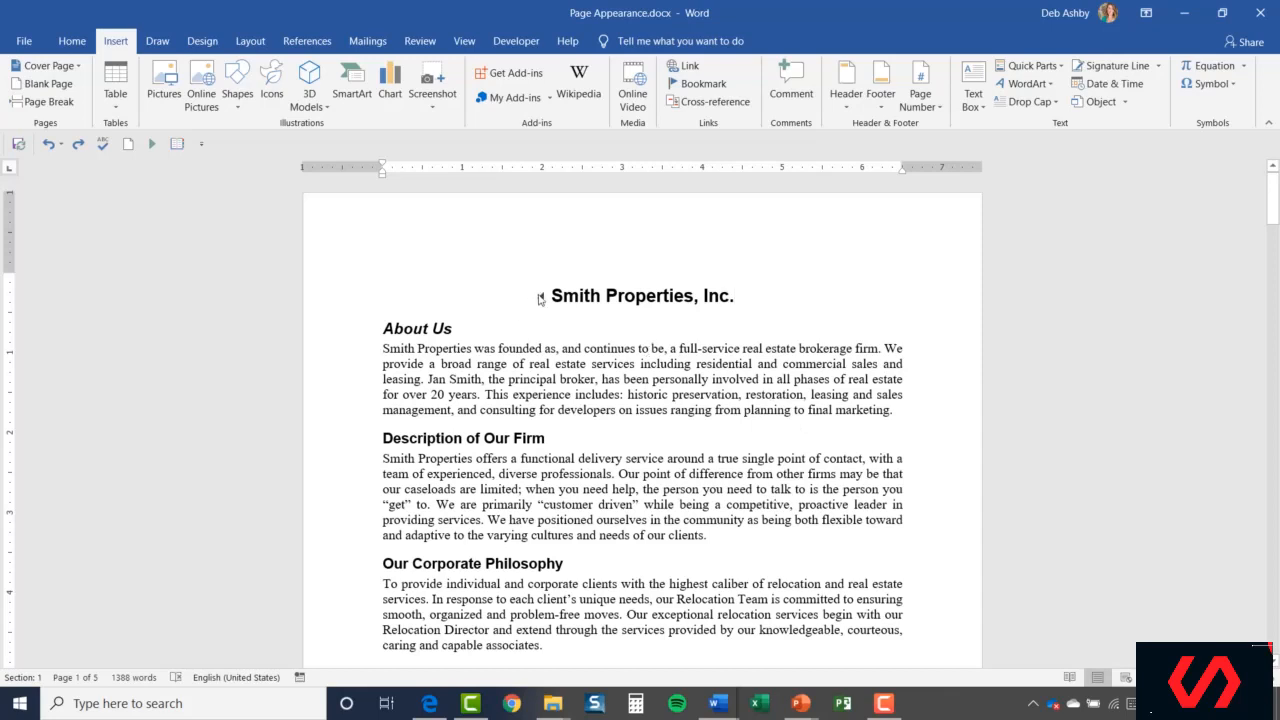
click(340, 303)
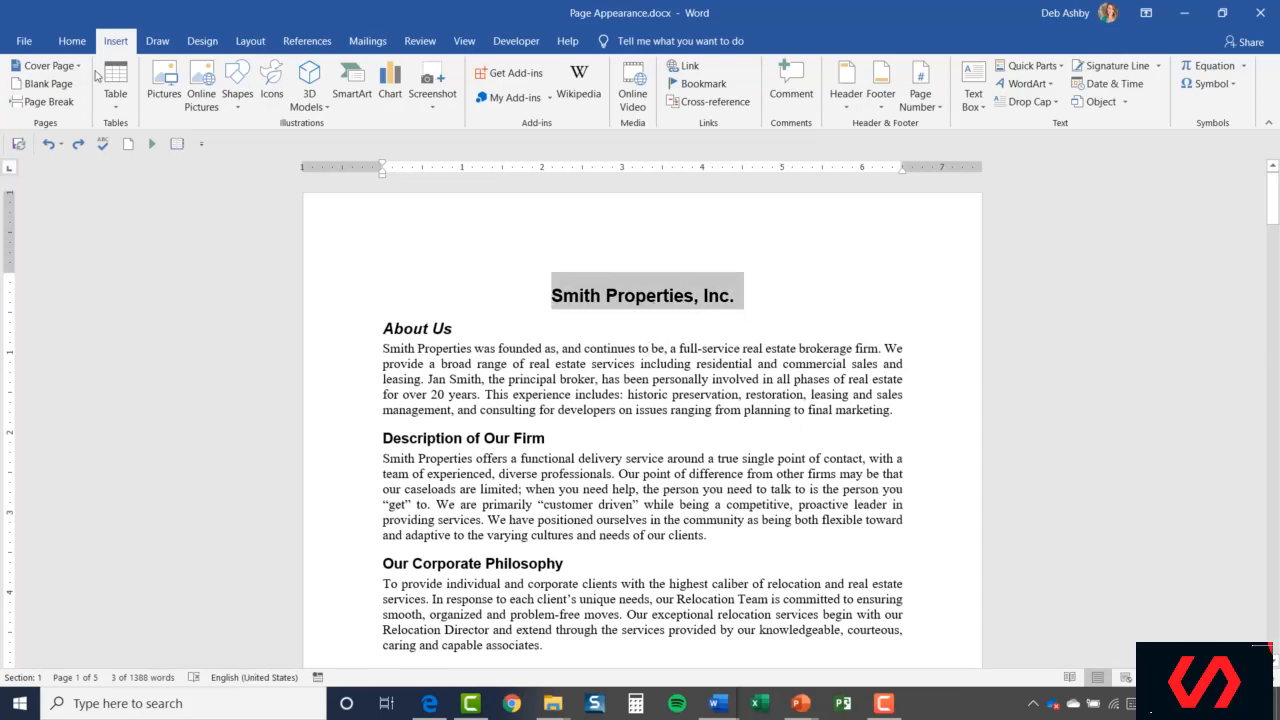
click(72, 41)
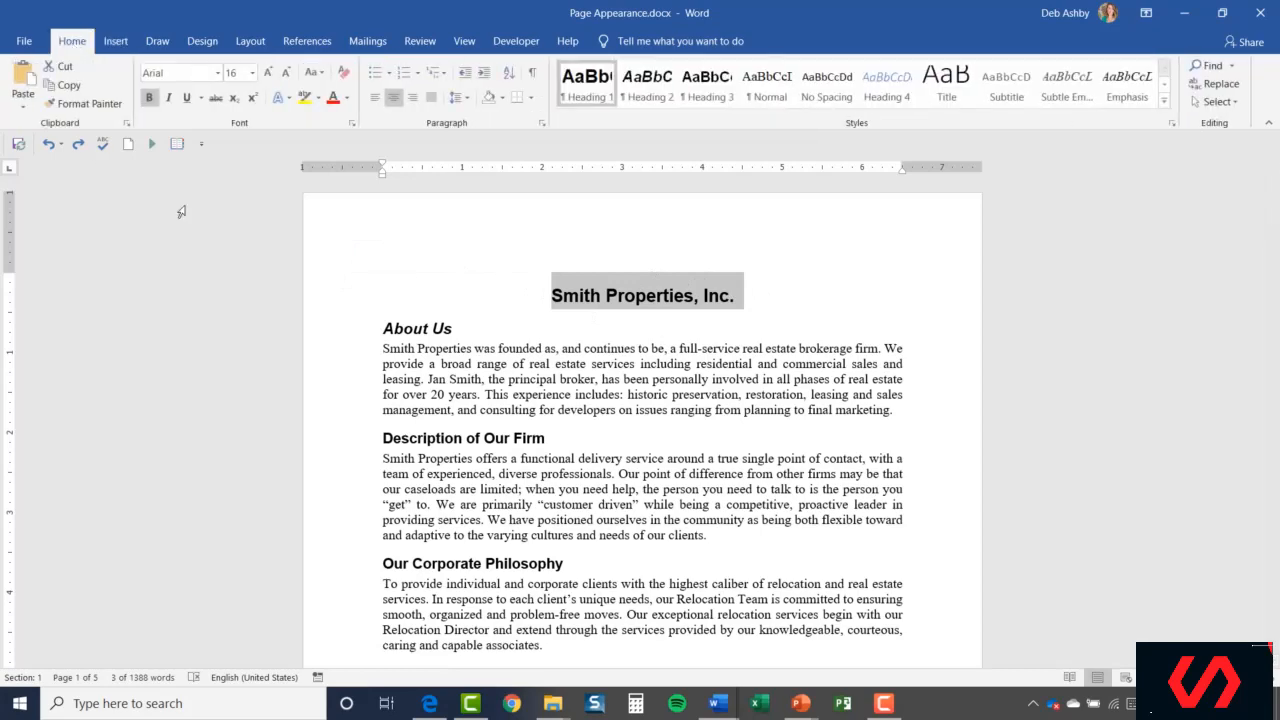
click(534, 97)
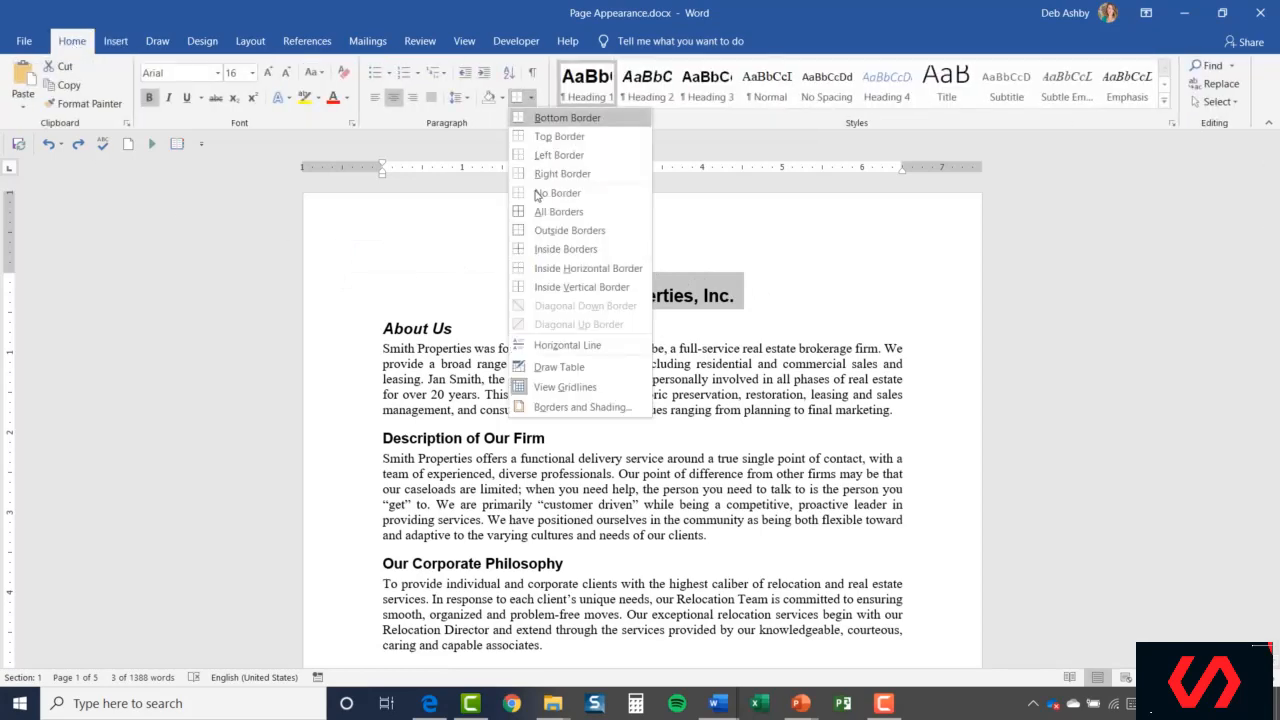
click(552, 405)
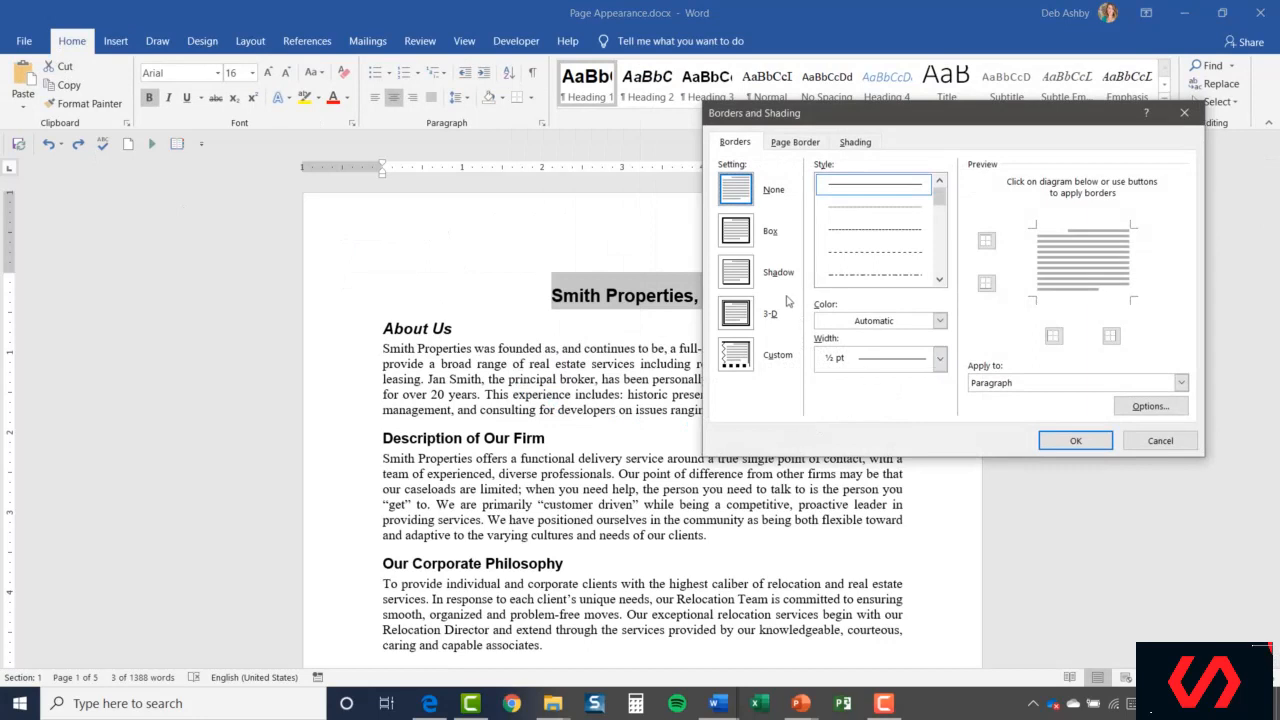
click(734, 232)
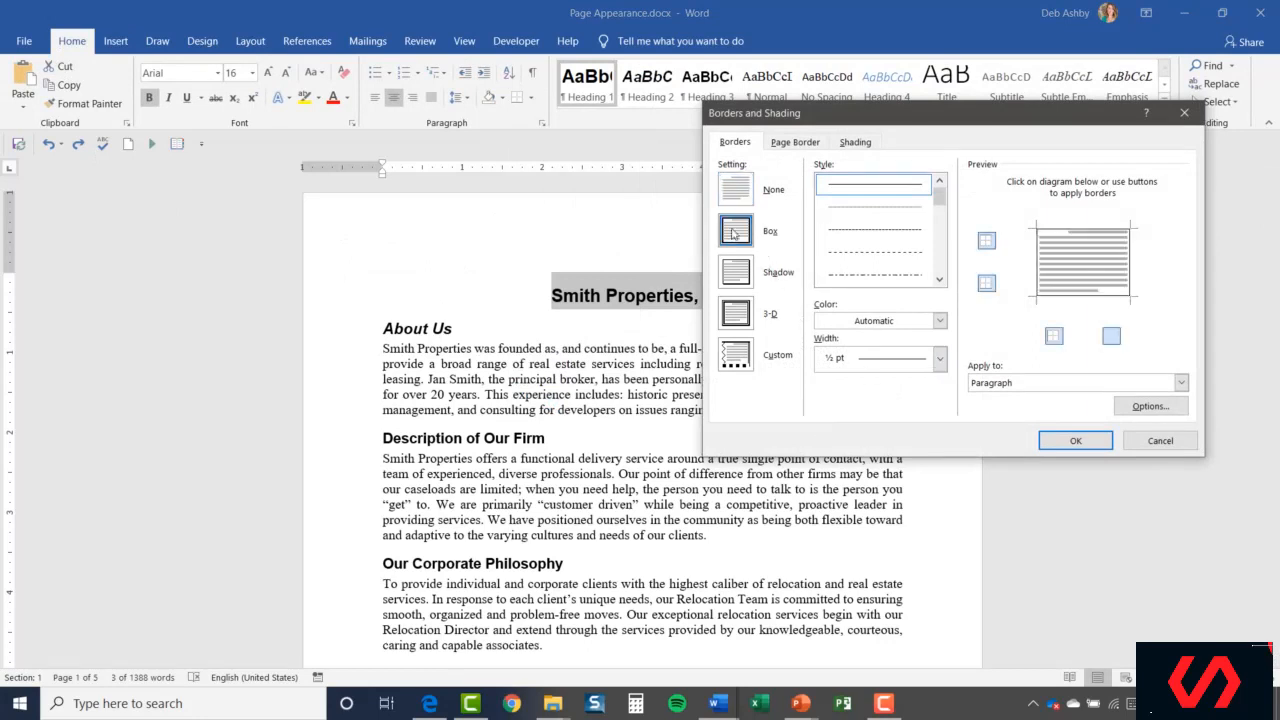
click(939, 320)
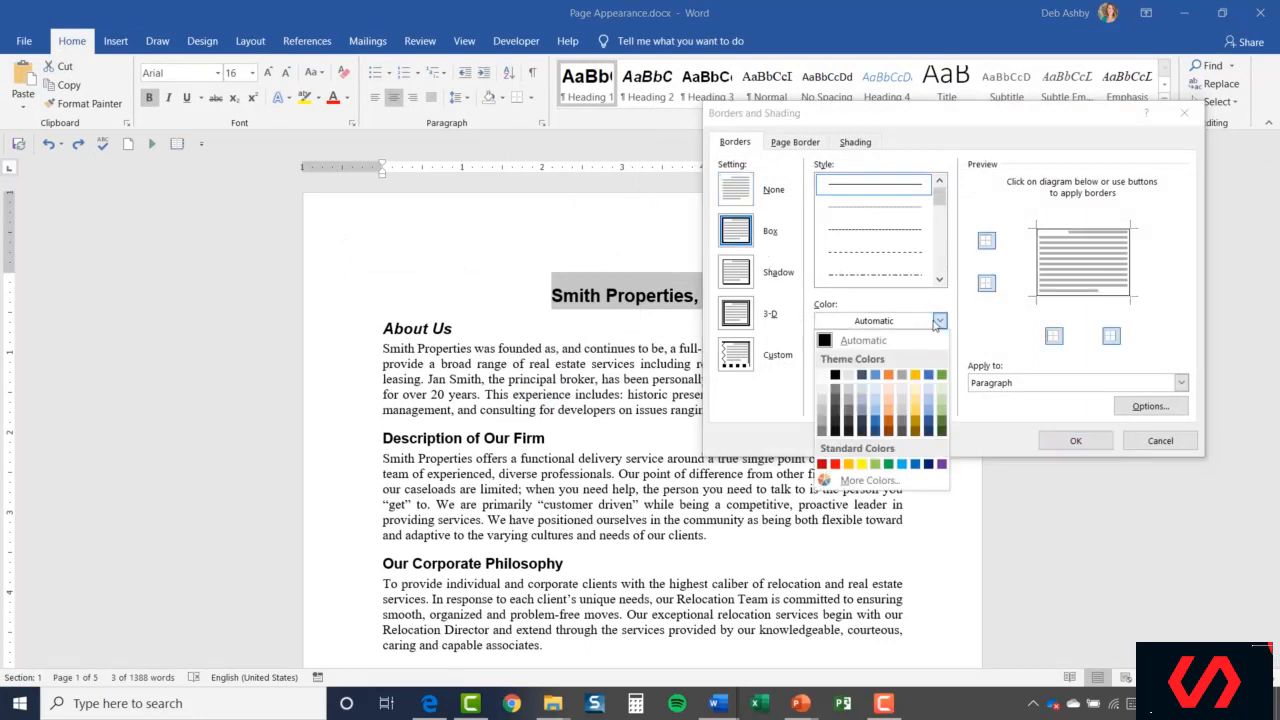
click(876, 432)
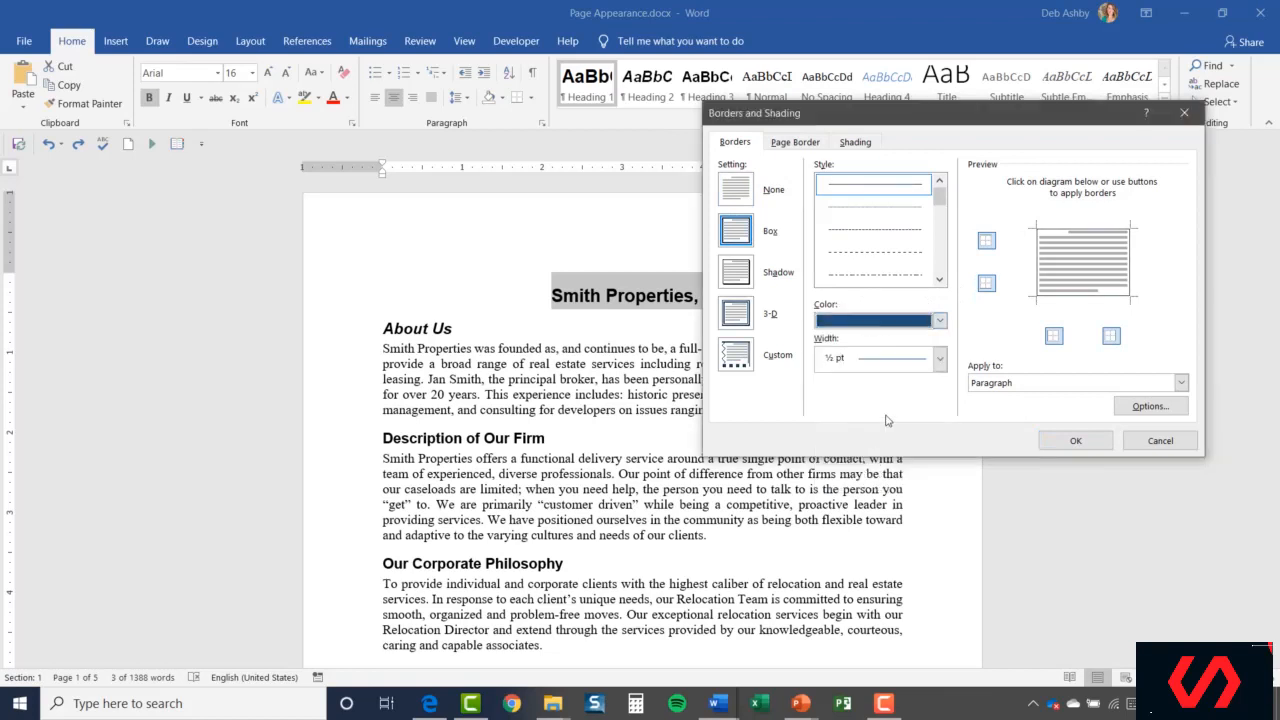
click(940, 358)
click(876, 520)
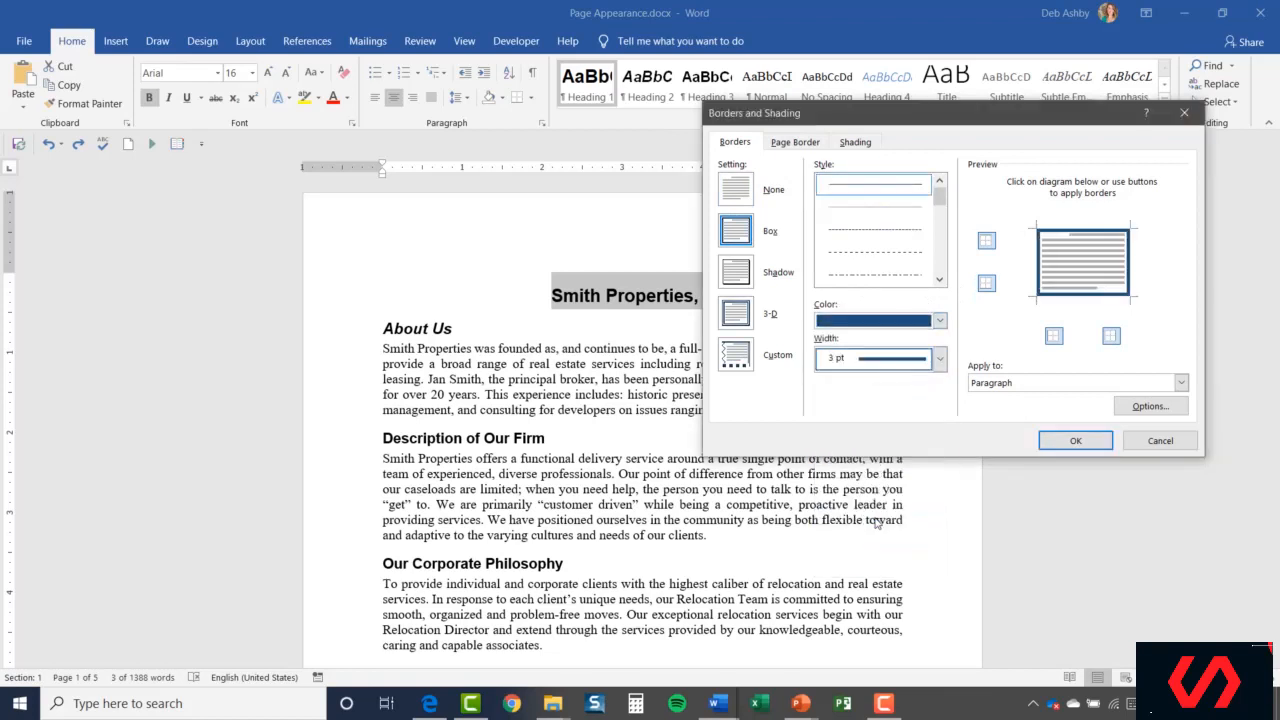
- Add a light blue shading fill to the title paragraph and apply the border and shading settings
click(855, 142)
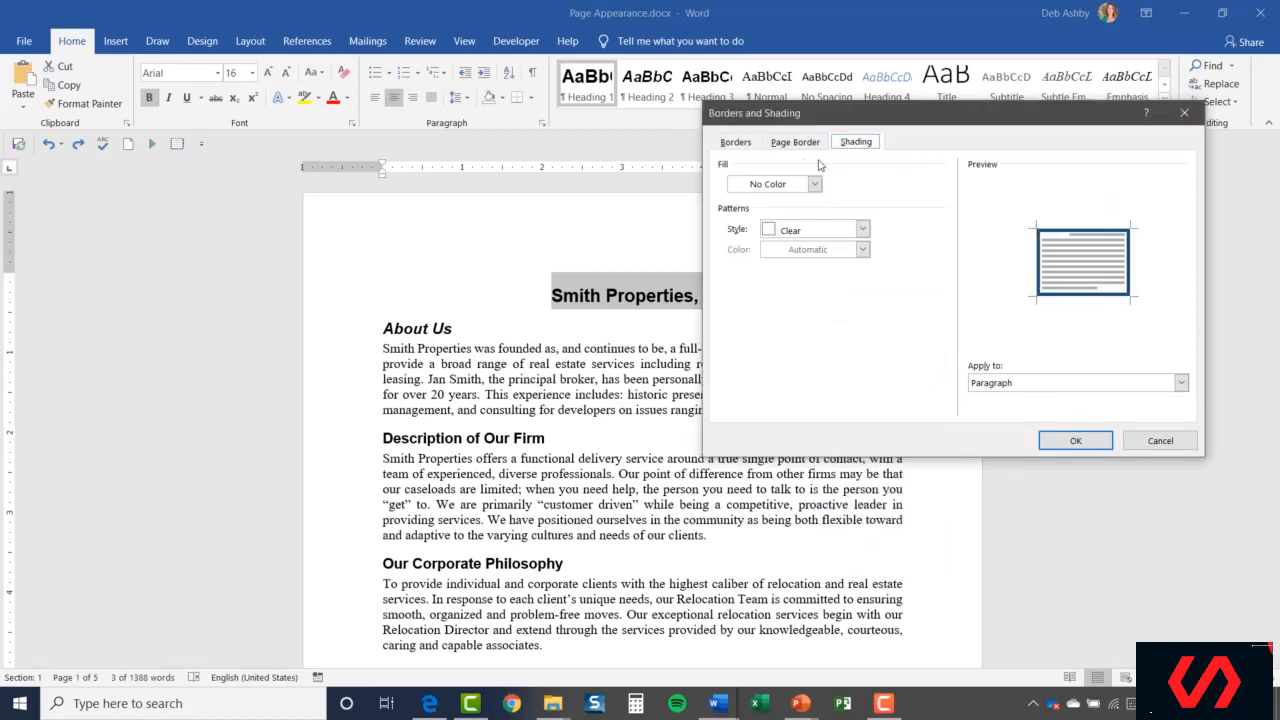
click(815, 184)
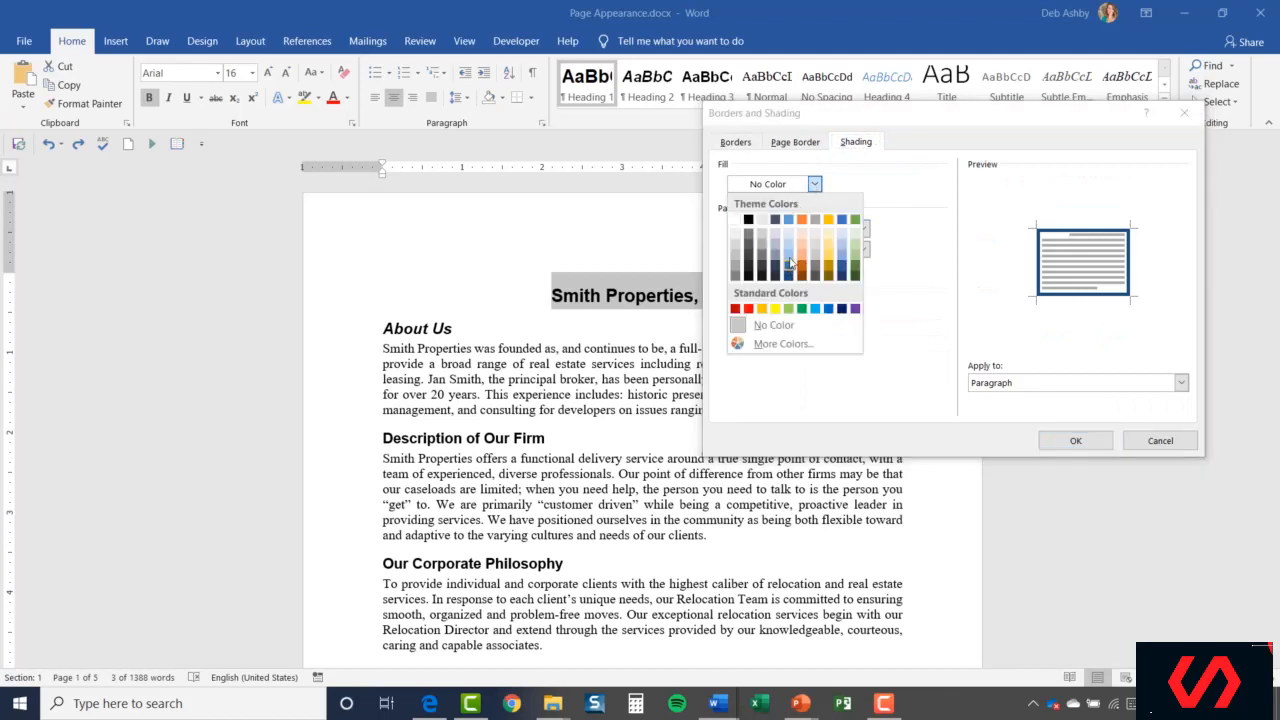
click(791, 259)
click(1073, 441)
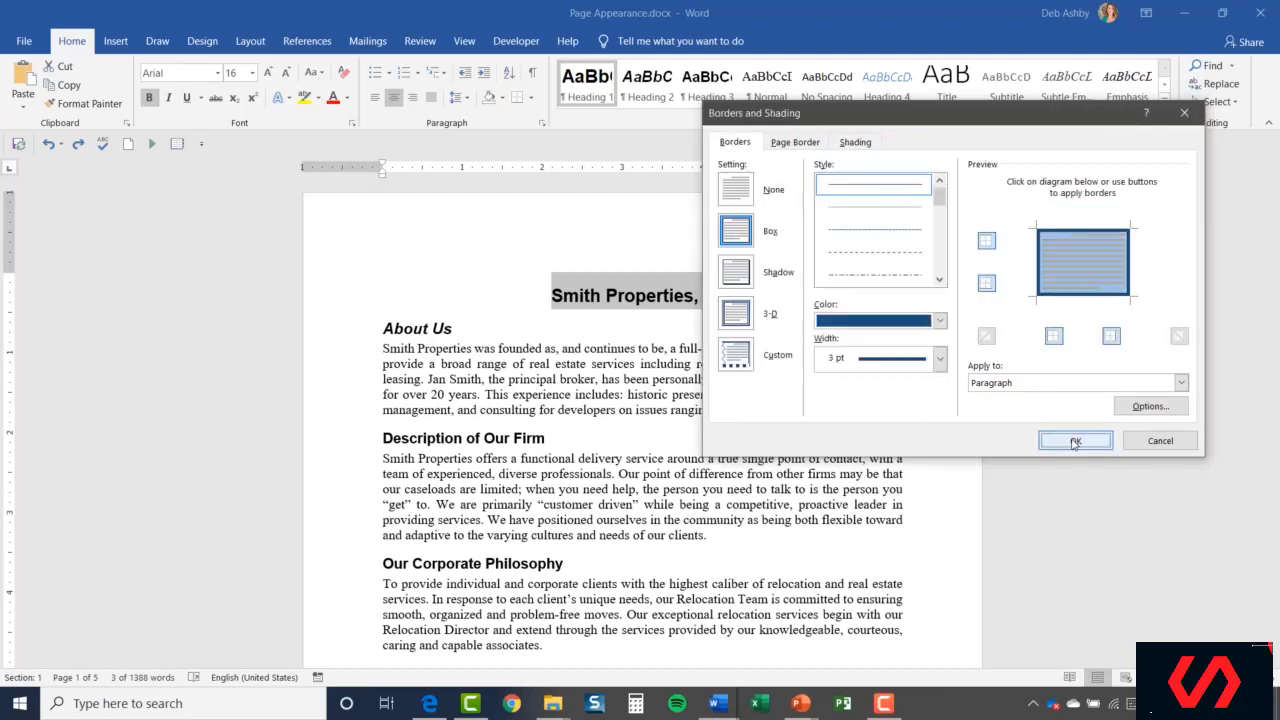
- Increase the title's font size to 22 and deselect the title
click(268, 73)
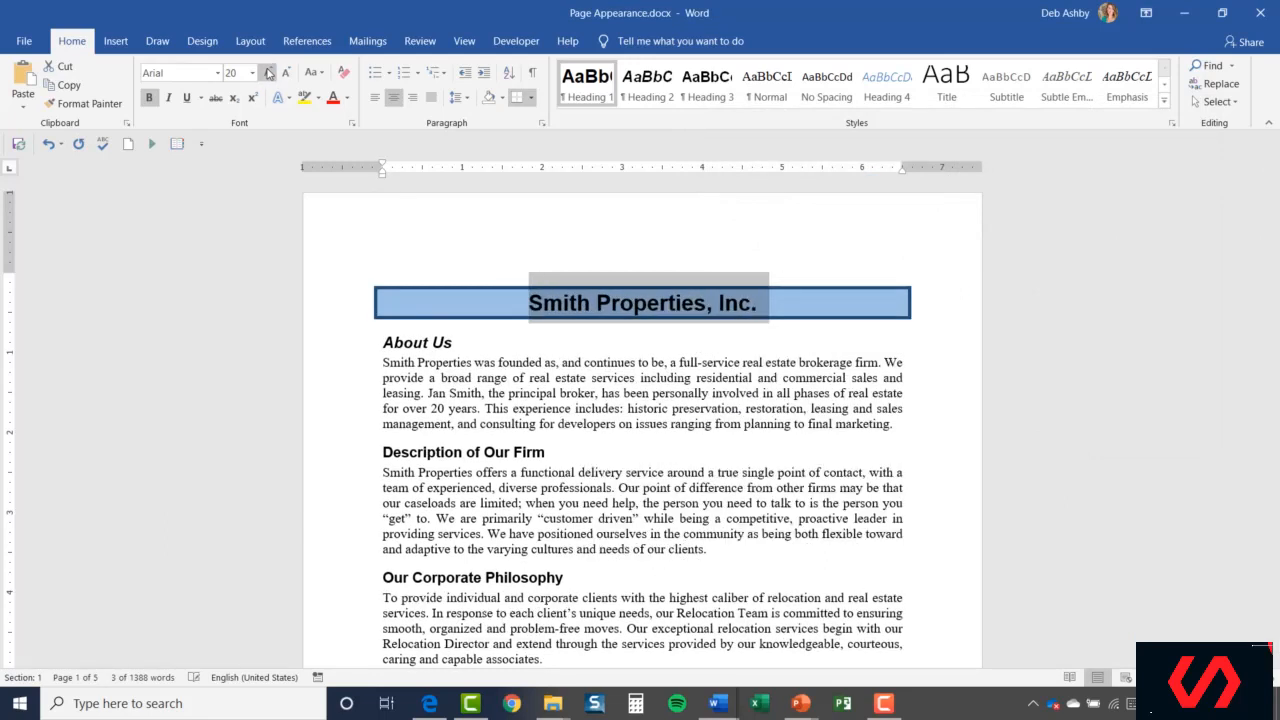
click(269, 74)
click(604, 536)
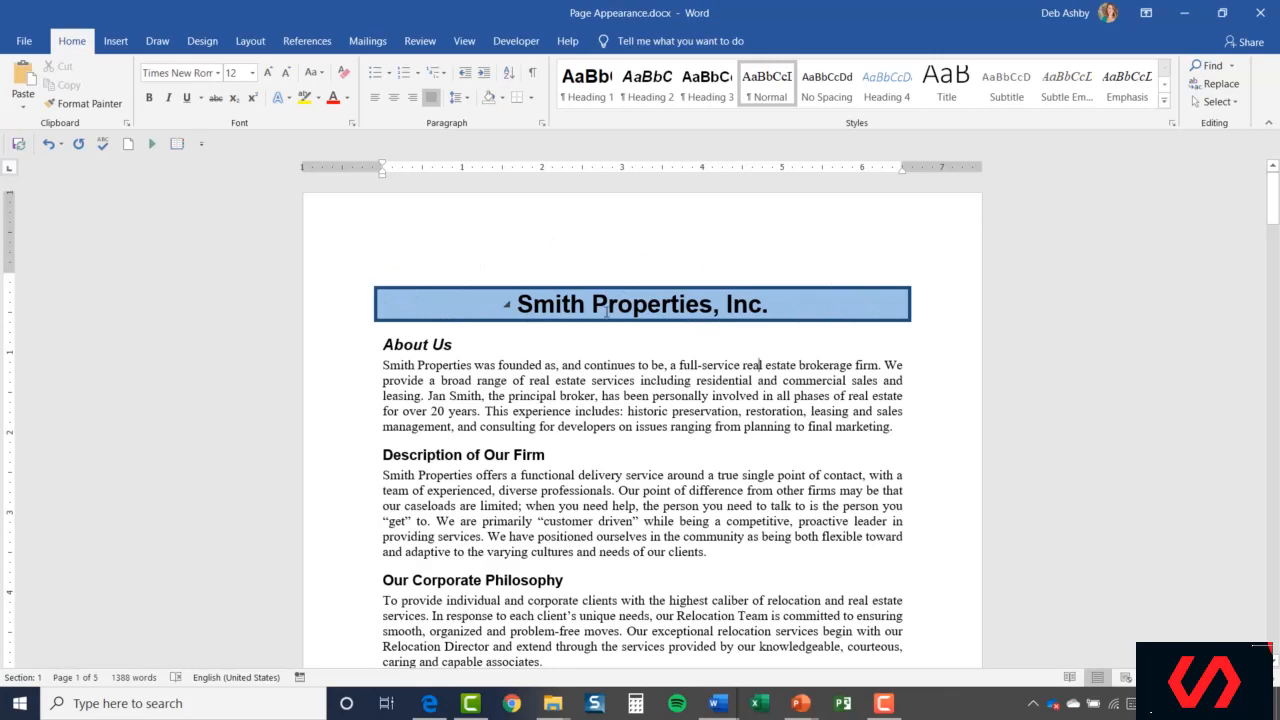
- Start saving the formatted title line to the Quick Part gallery and name the new building block "Smith Title"
click(334, 309)
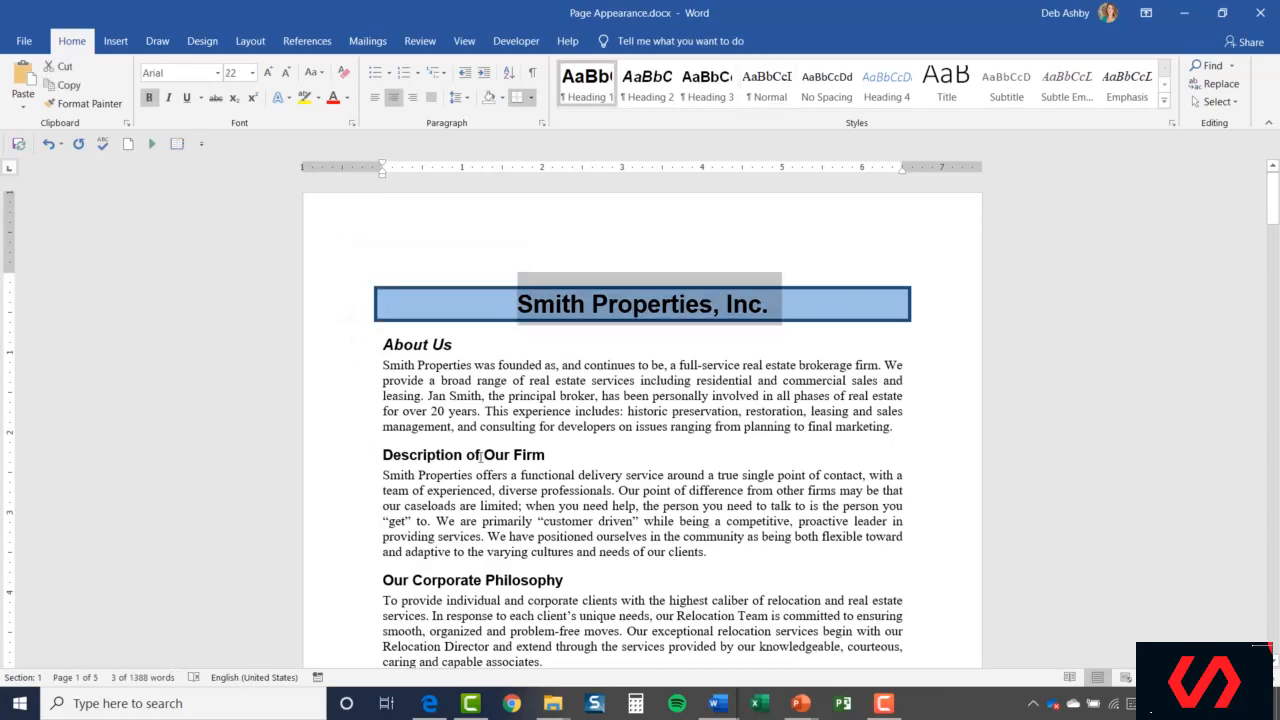
click(116, 42)
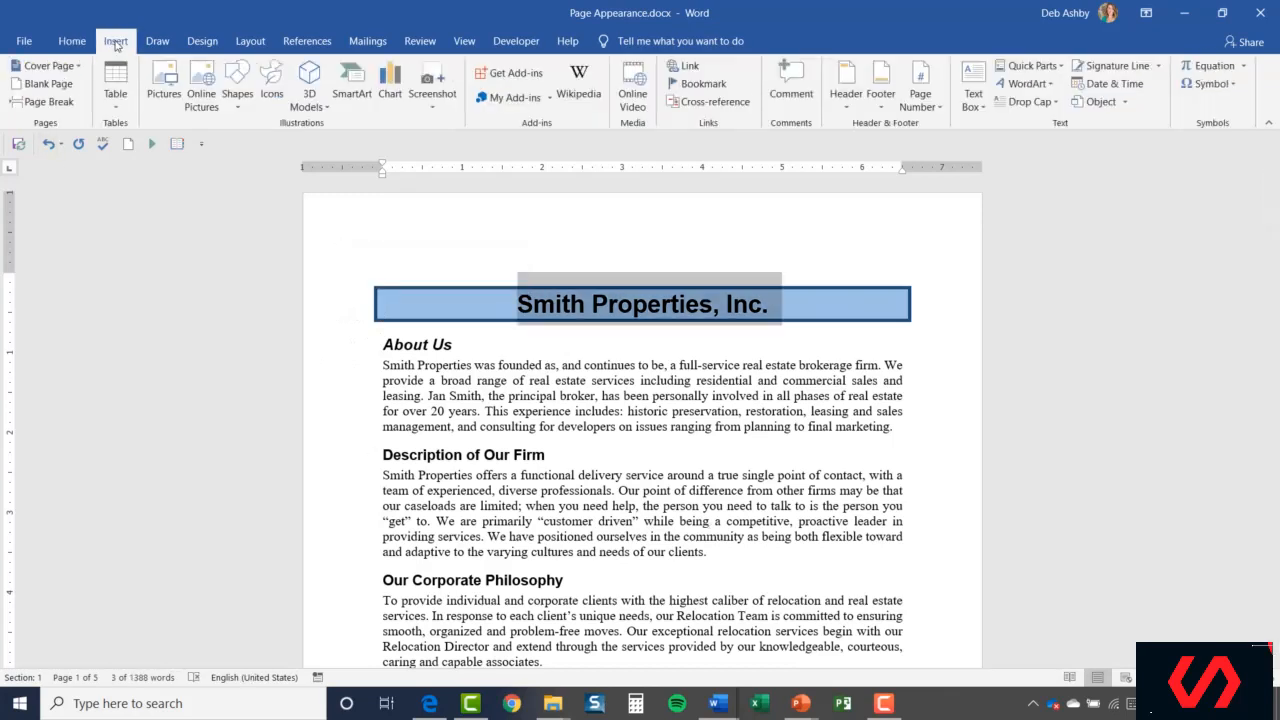
click(1060, 67)
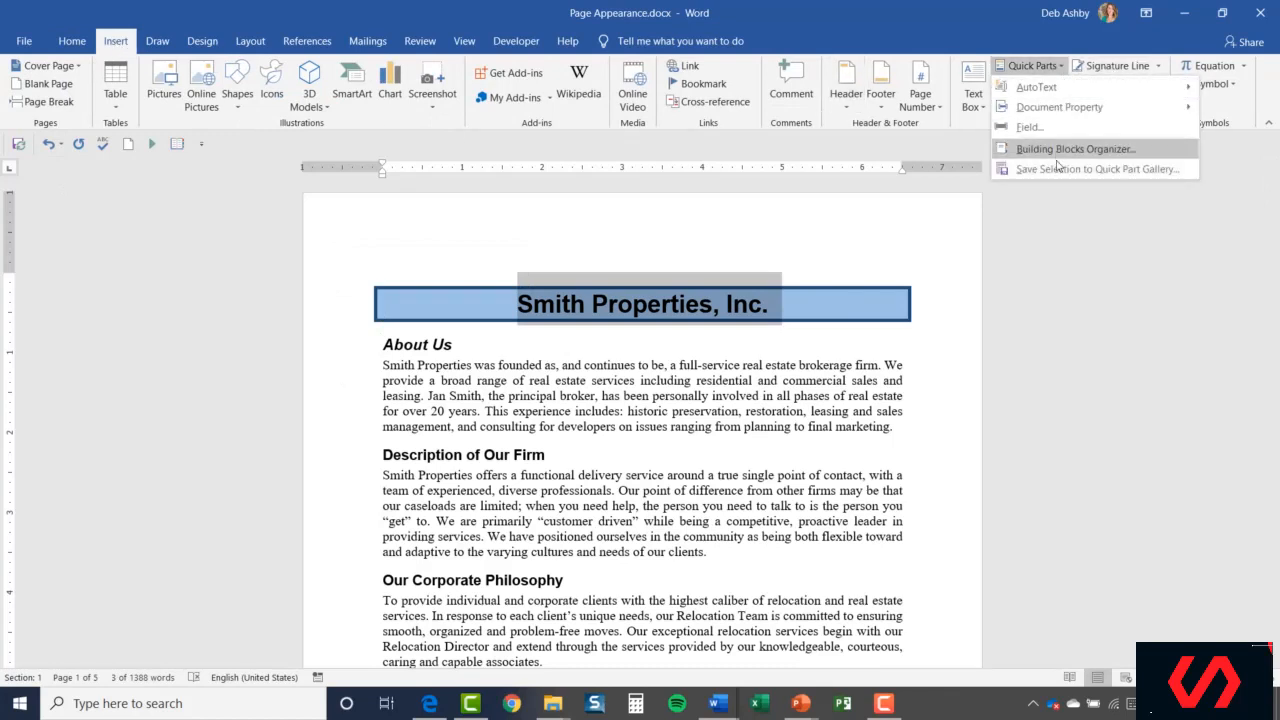
click(1175, 170)
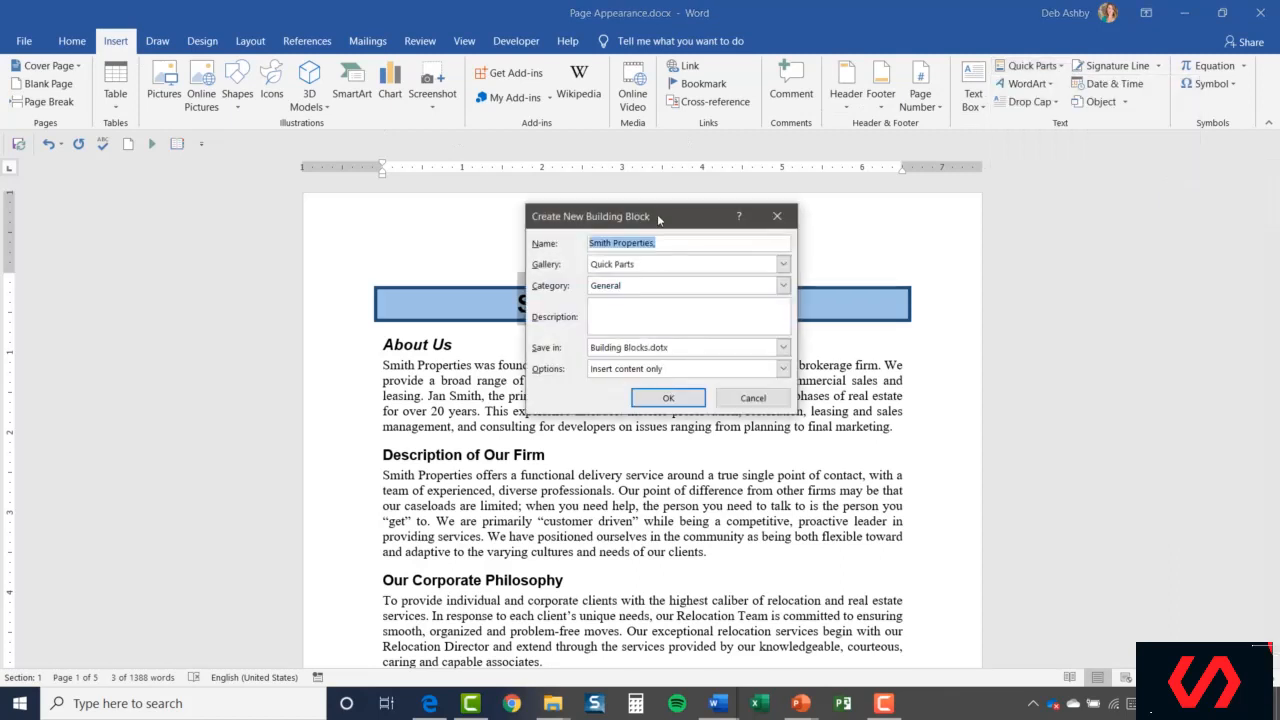
drag(659, 215, 748, 184)
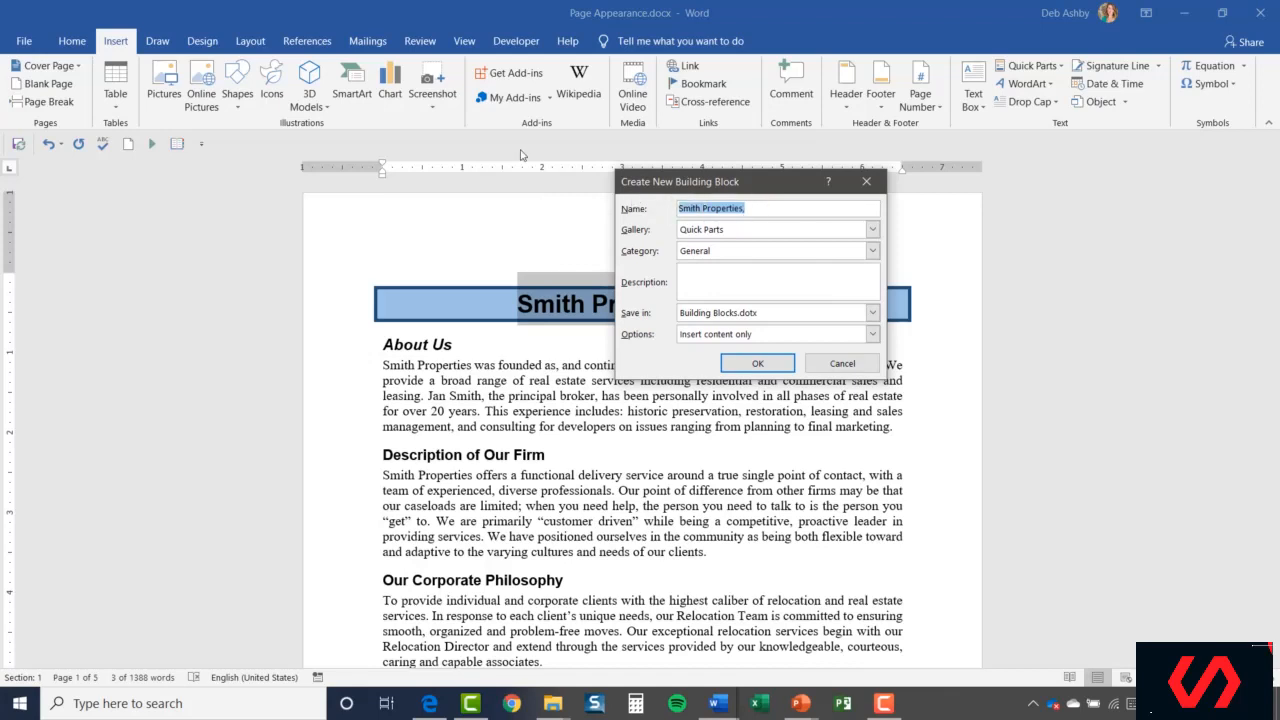
text(Smith)
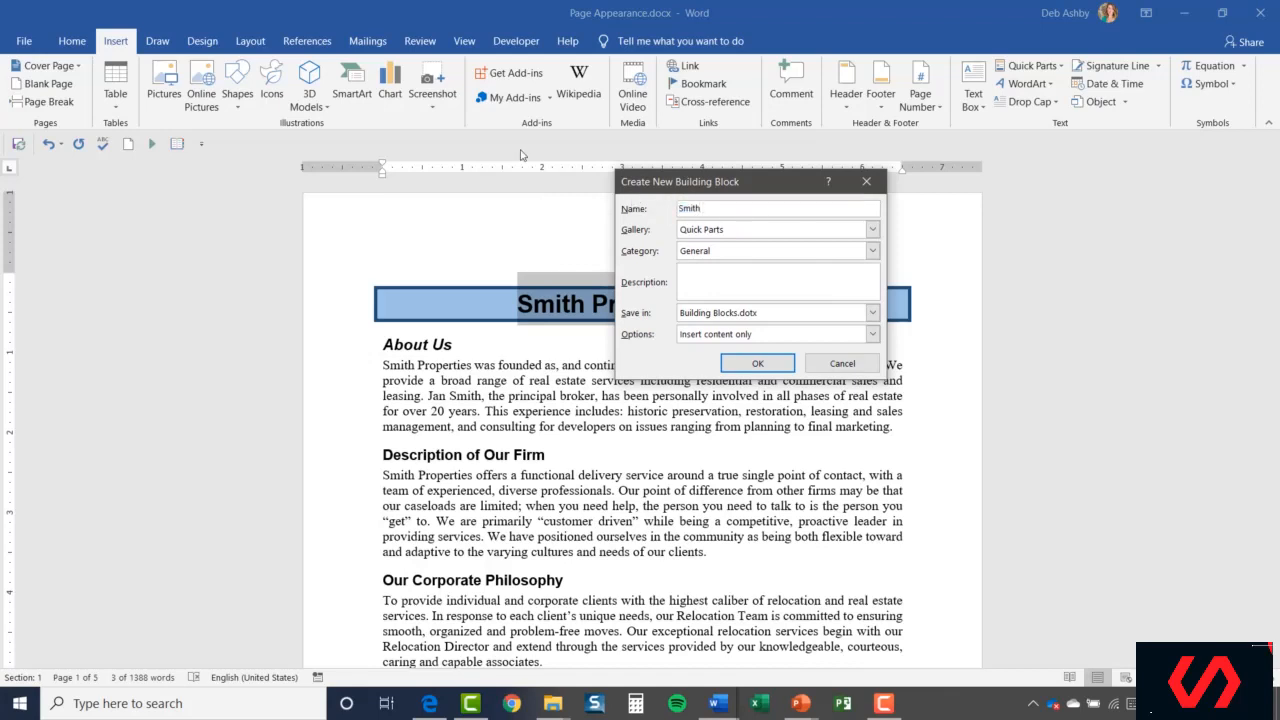
text( Title)
- Create the building block in the Quick Parts gallery under the General category, with the option to insert content only
click(872, 229)
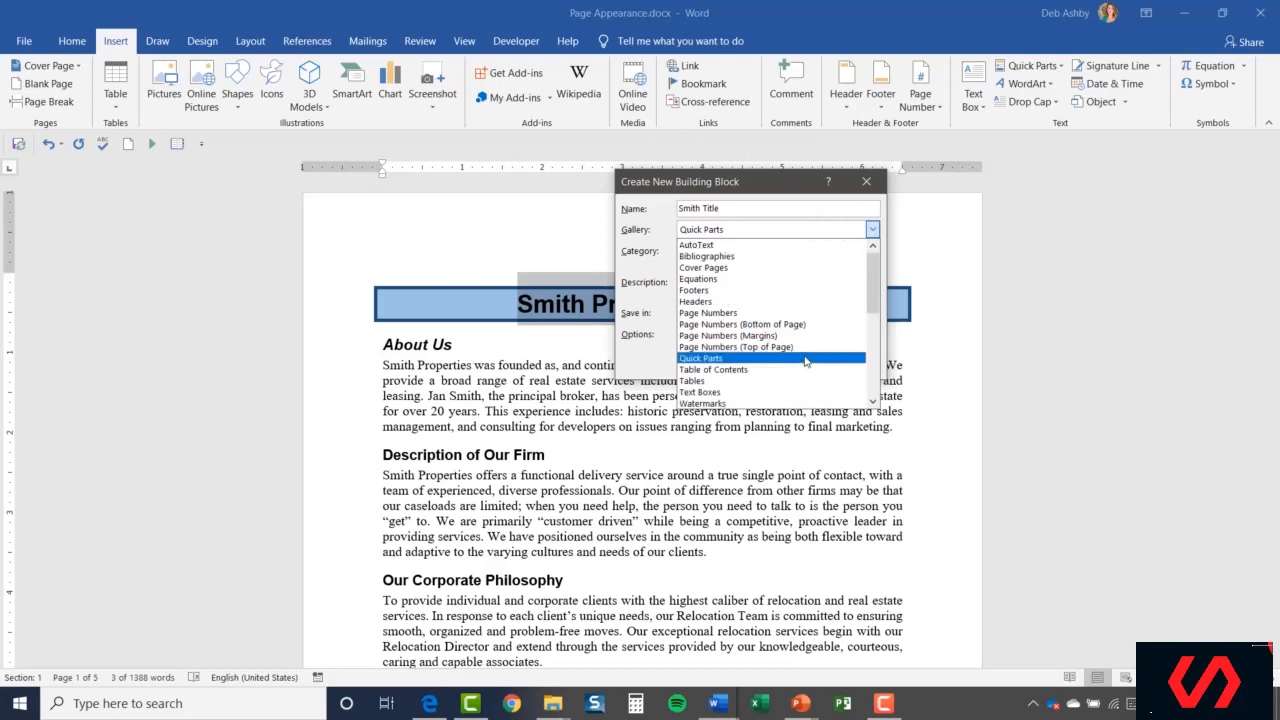
click(725, 358)
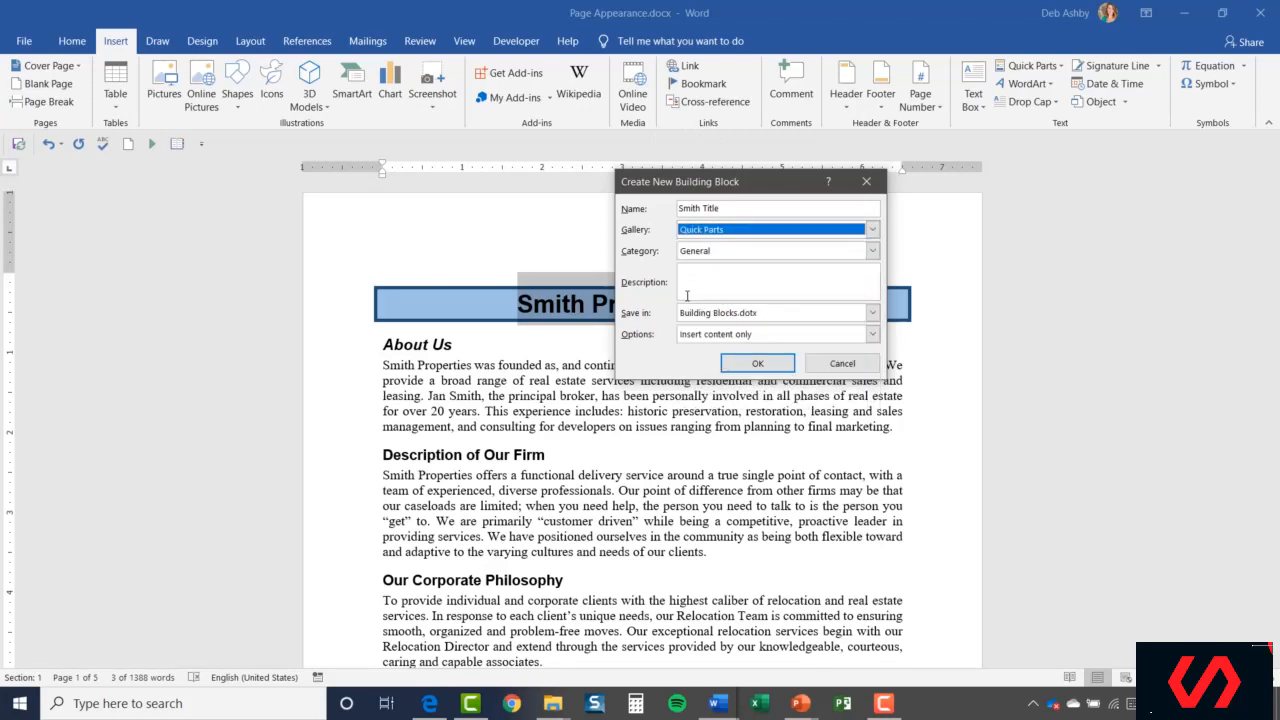
click(872, 251)
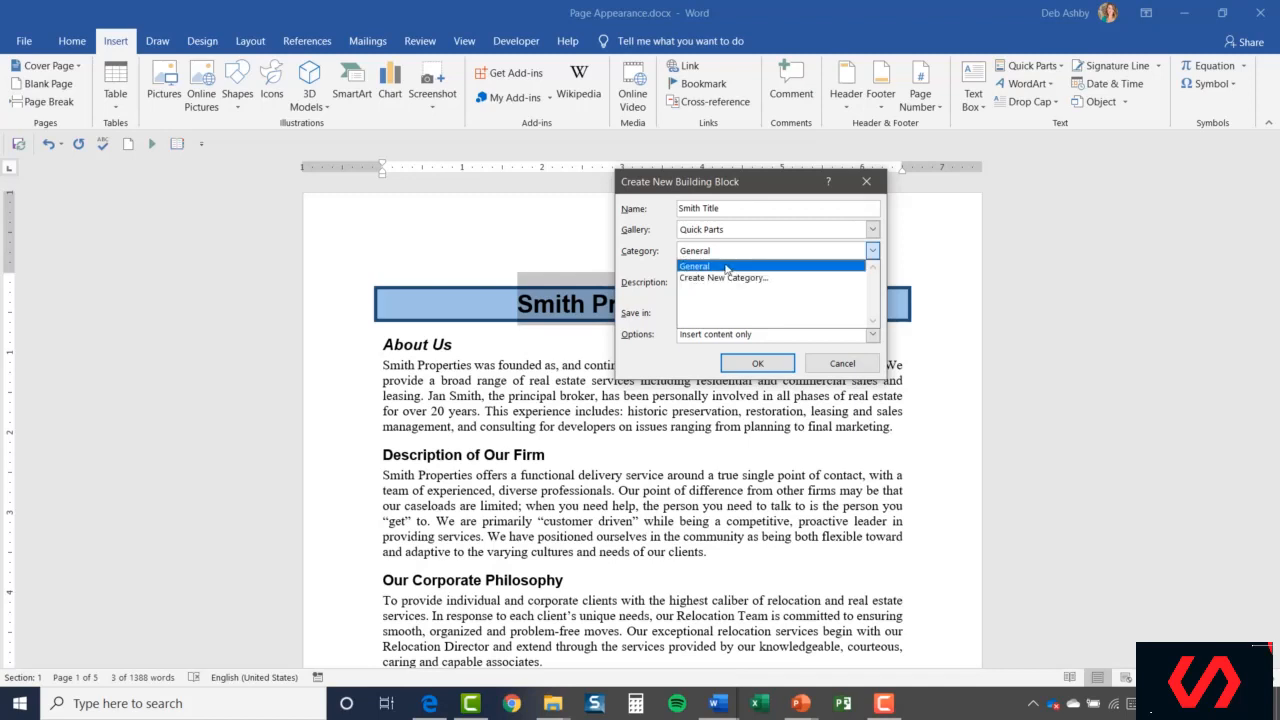
click(728, 267)
click(688, 270)
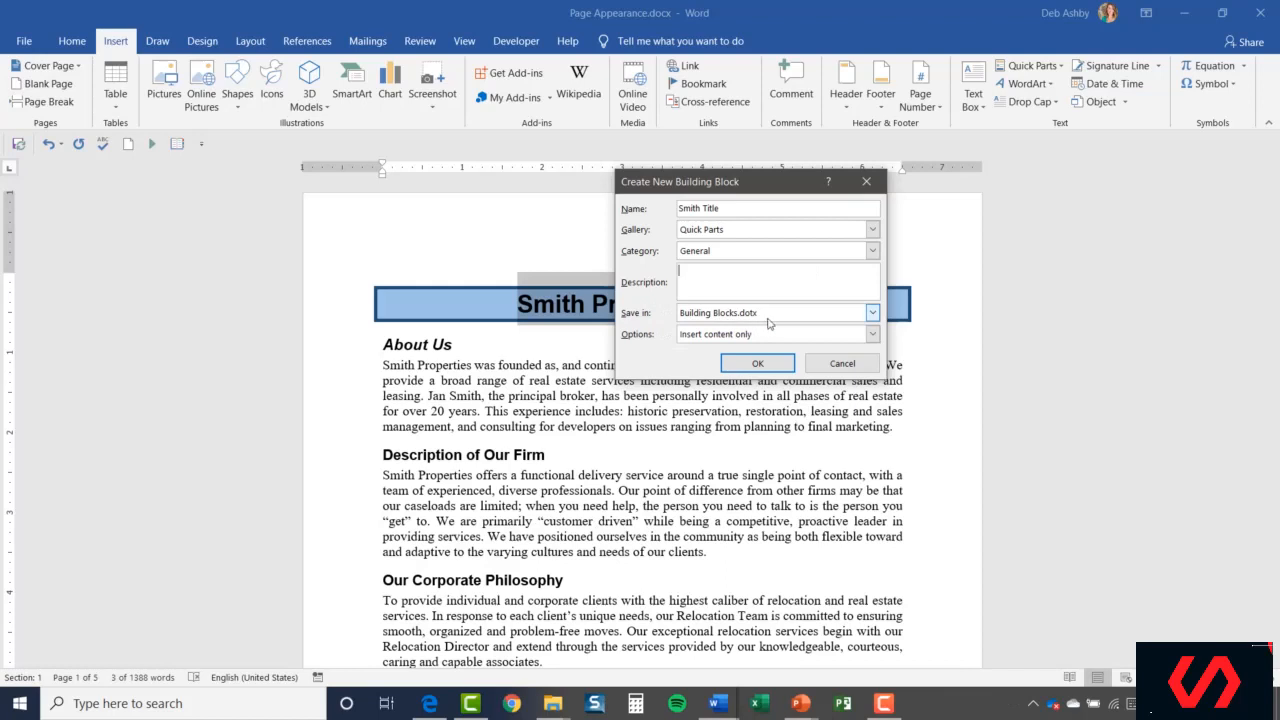
click(872, 335)
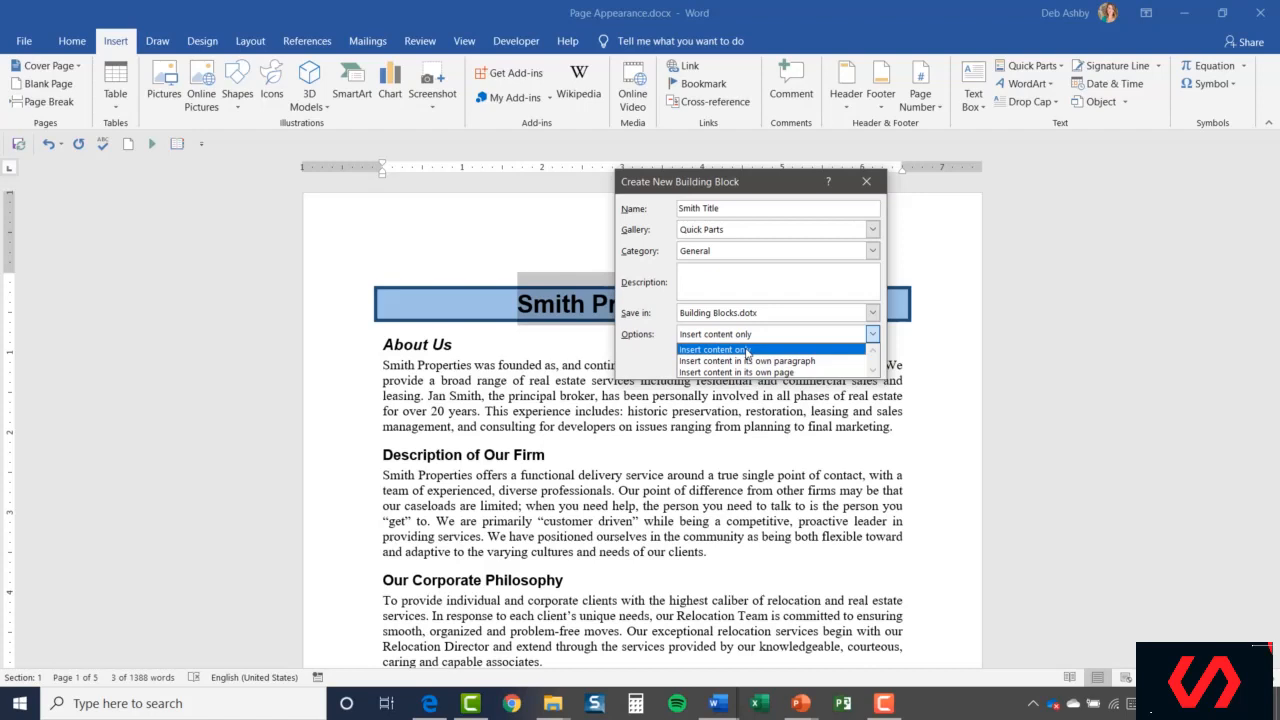
click(746, 351)
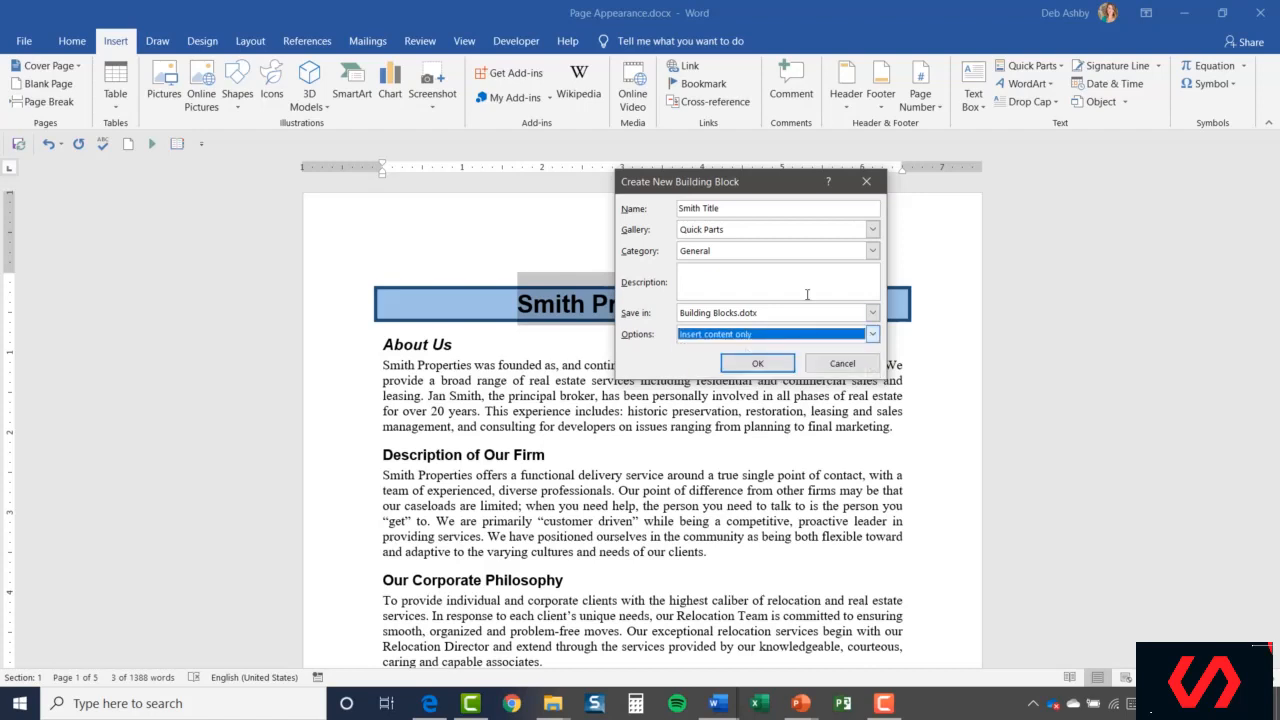
click(764, 367)
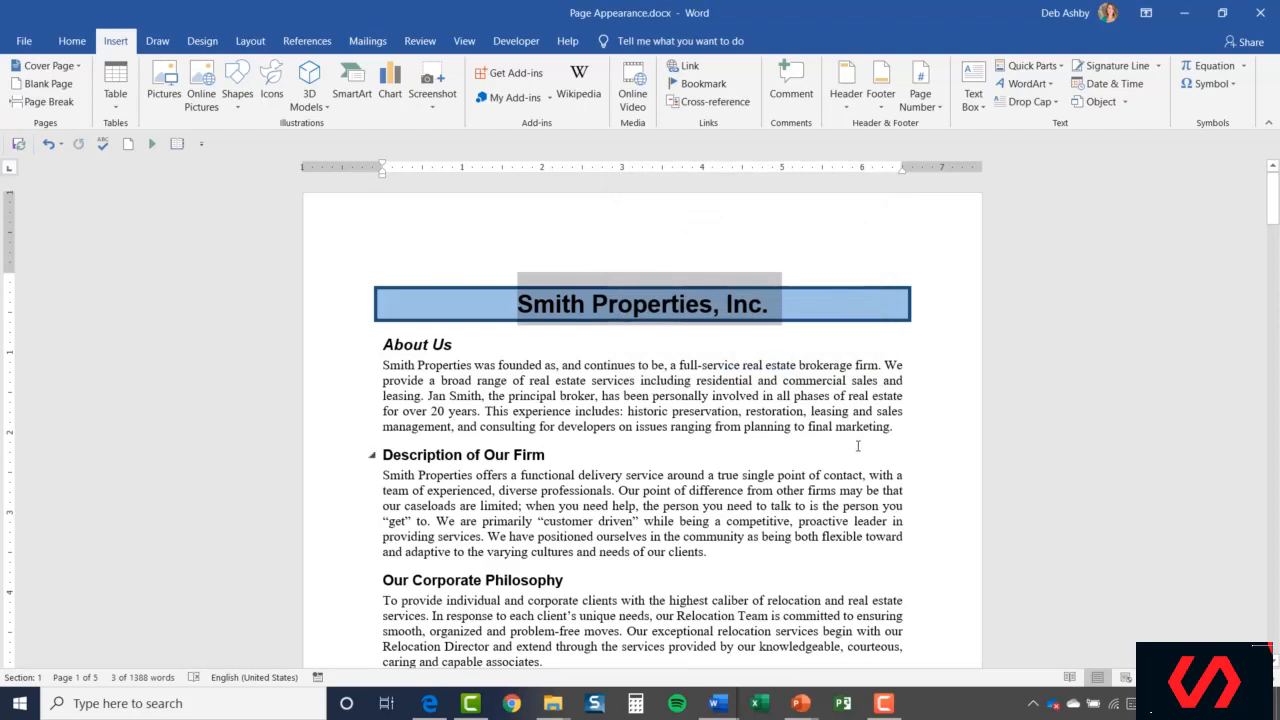
- Delete the original title and insert the Smith Title quick part on a new blank line above About Us
key(Delete)
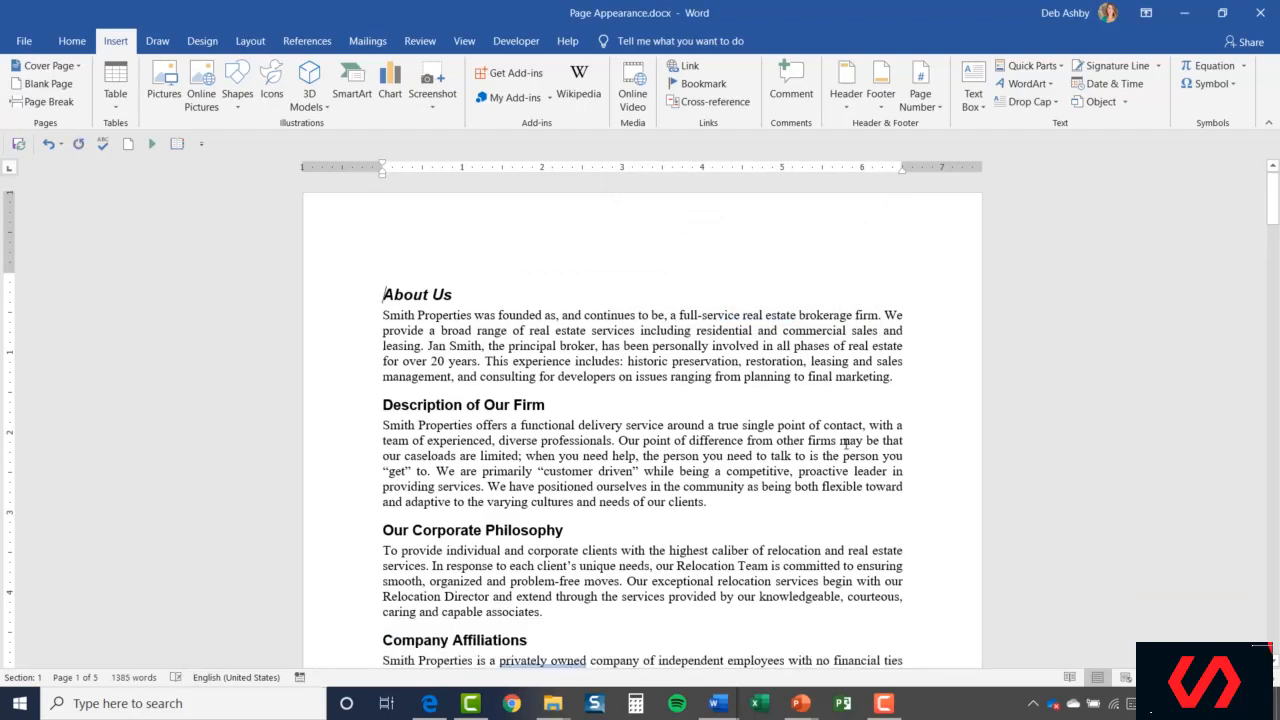
key(Return)
key(Up)
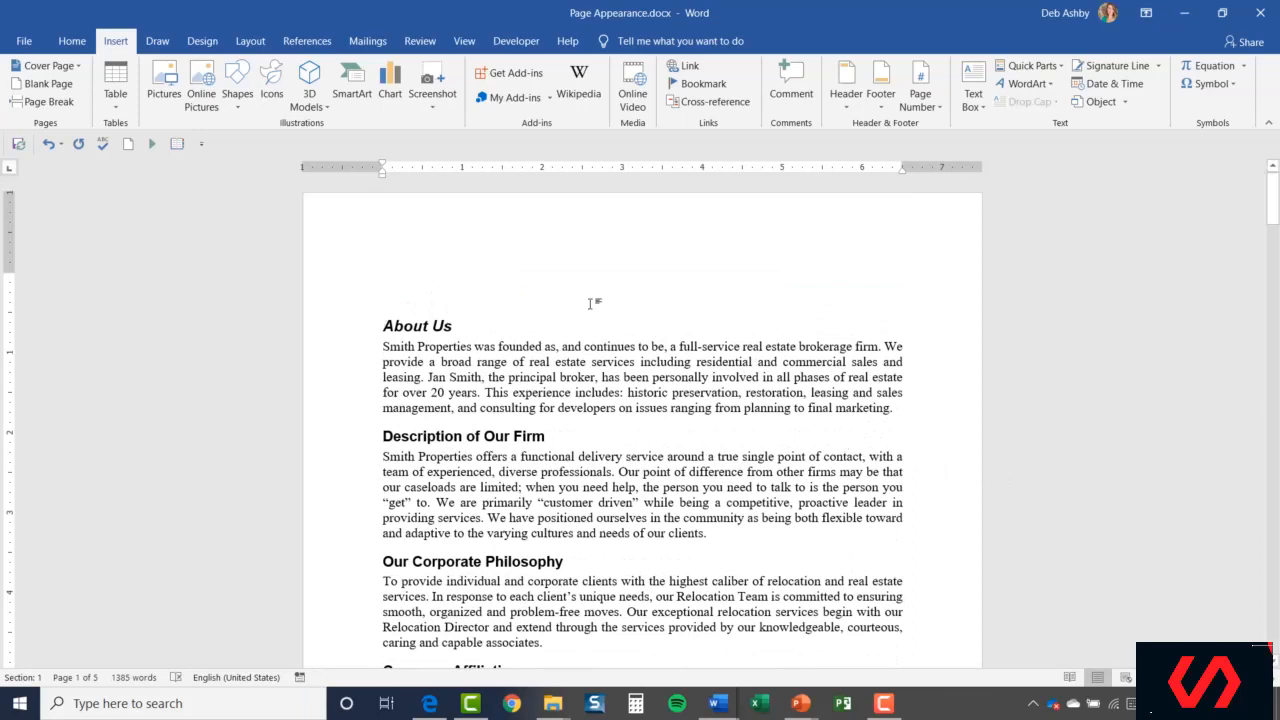
click(1060, 66)
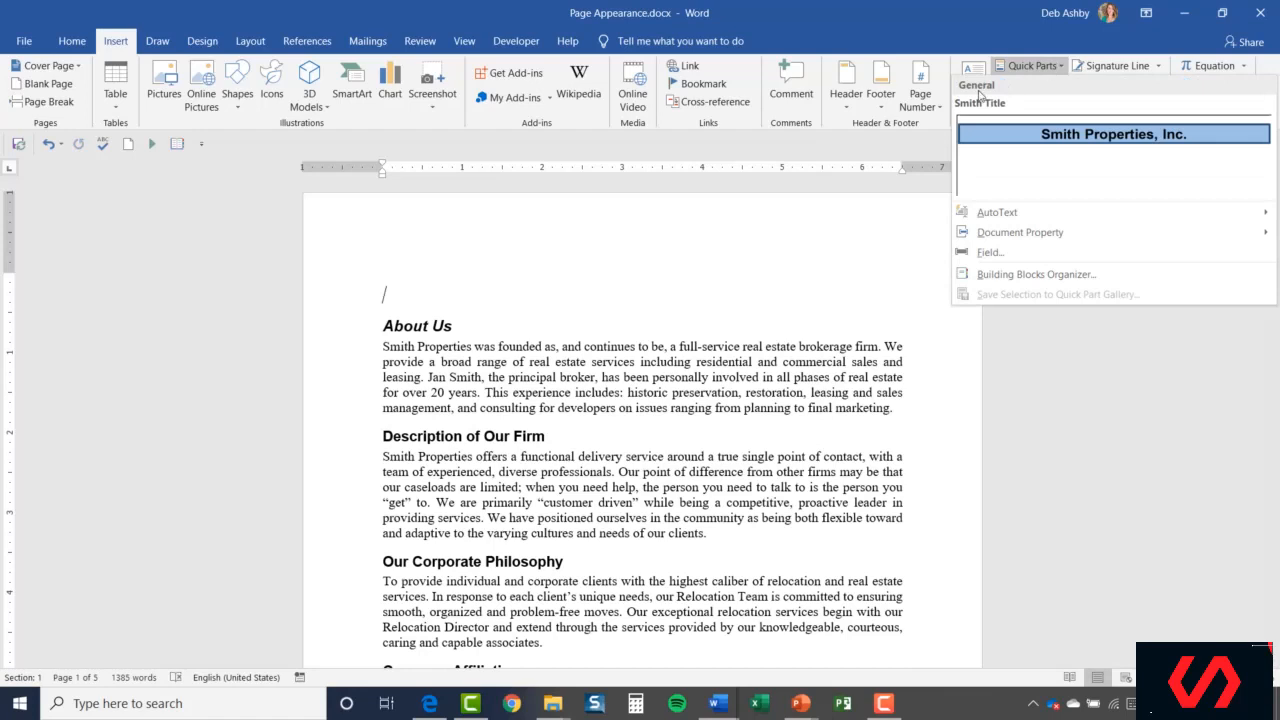
click(1112, 164)
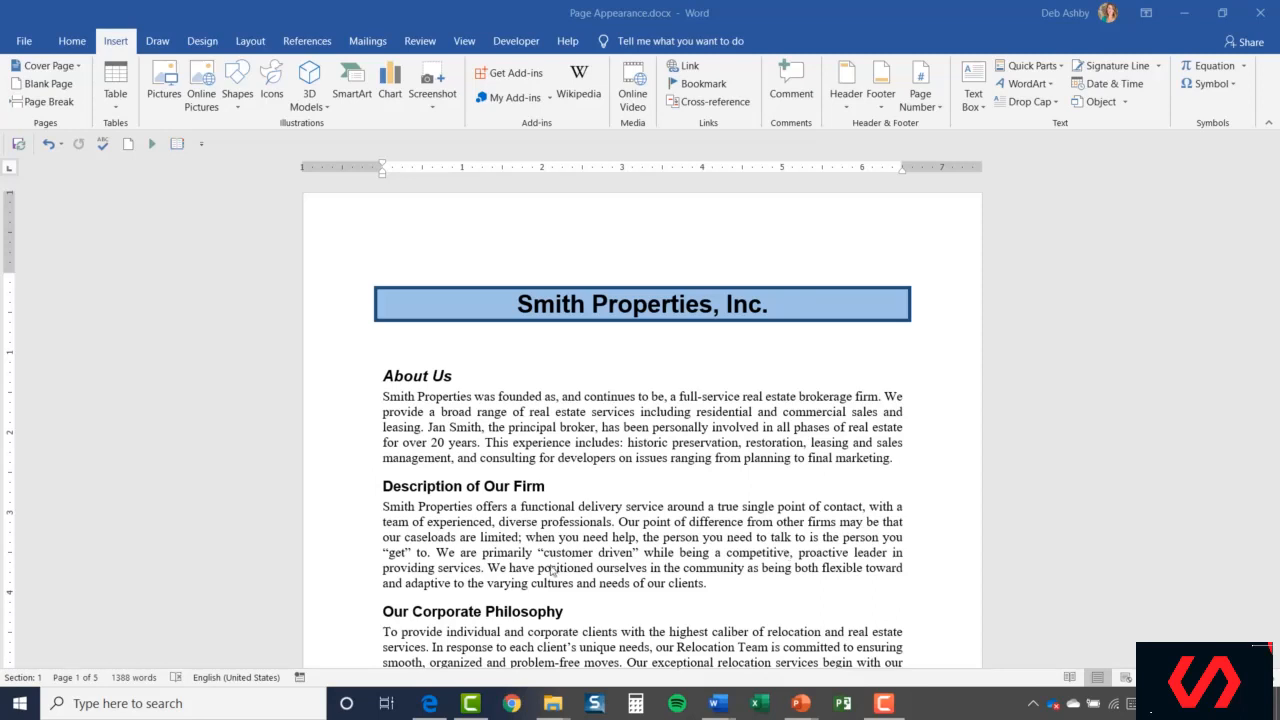
- Save the About Us heading and its paragraph to the AutoText gallery as "About Us", with the option to insert content in its own paragraph
scroll(636, 407, down, 2)
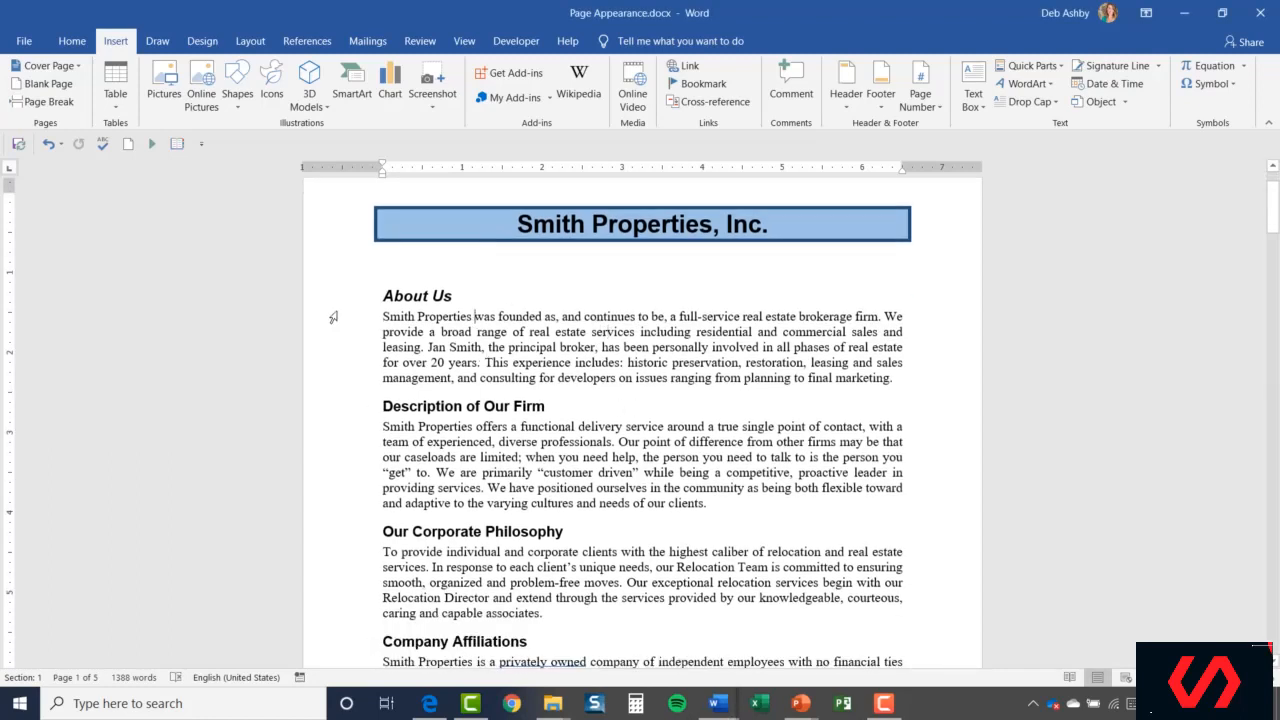
drag(334, 300, 335, 381)
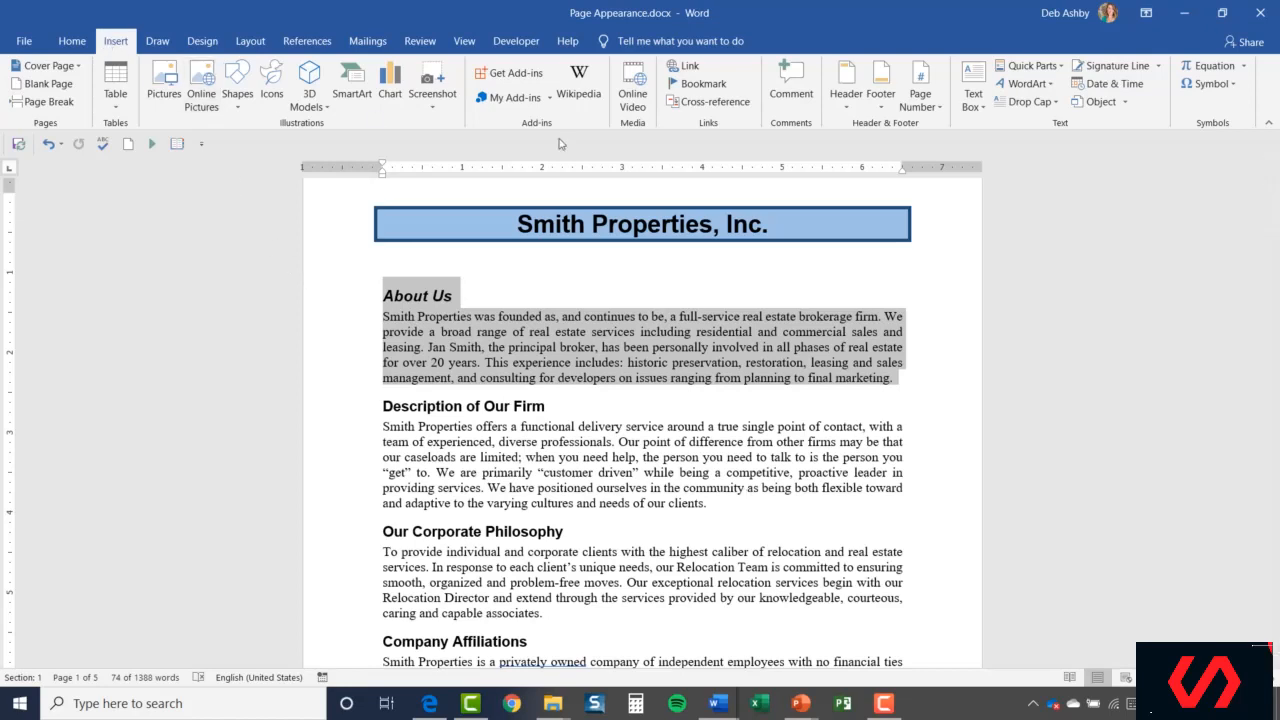
click(1062, 68)
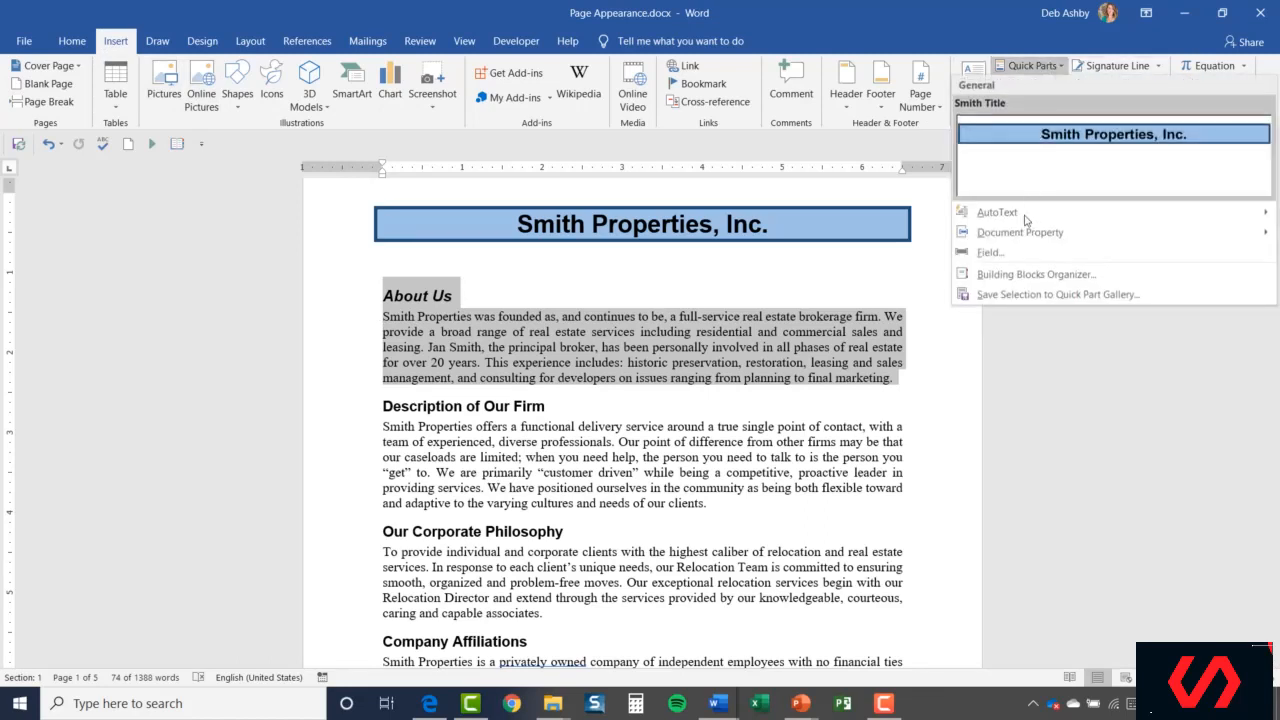
mouse_move(1023, 218)
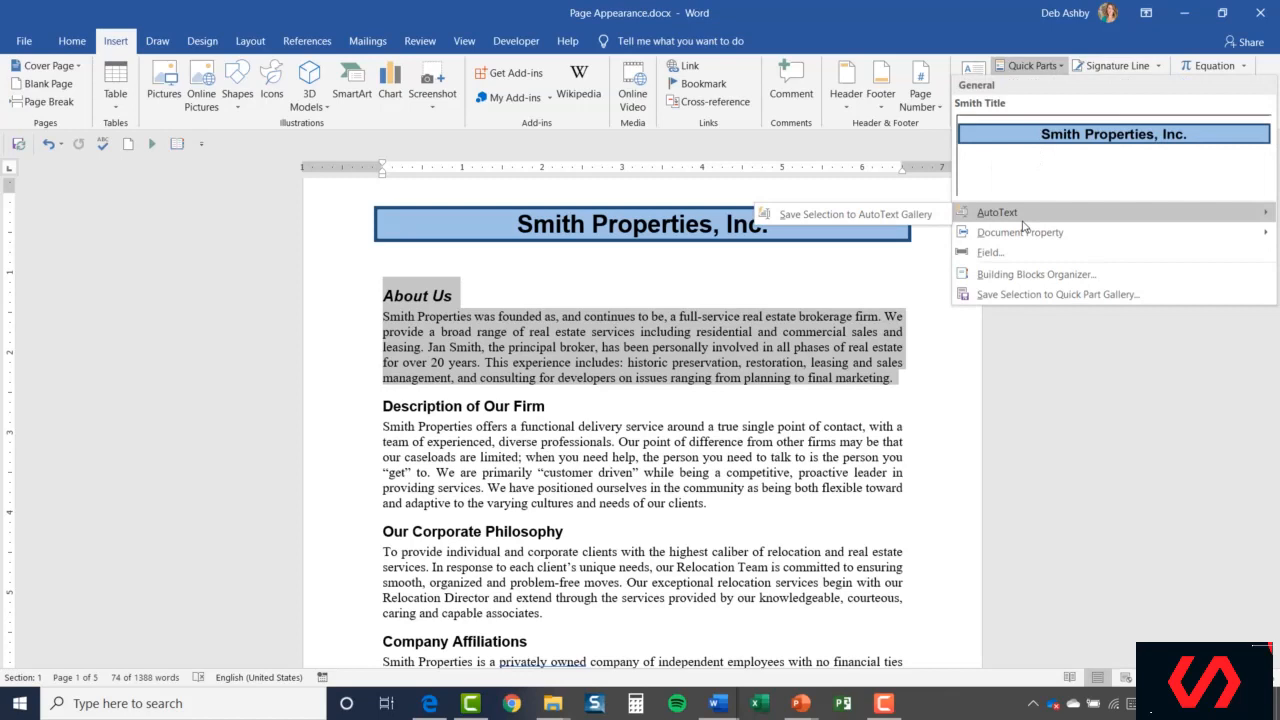
click(881, 214)
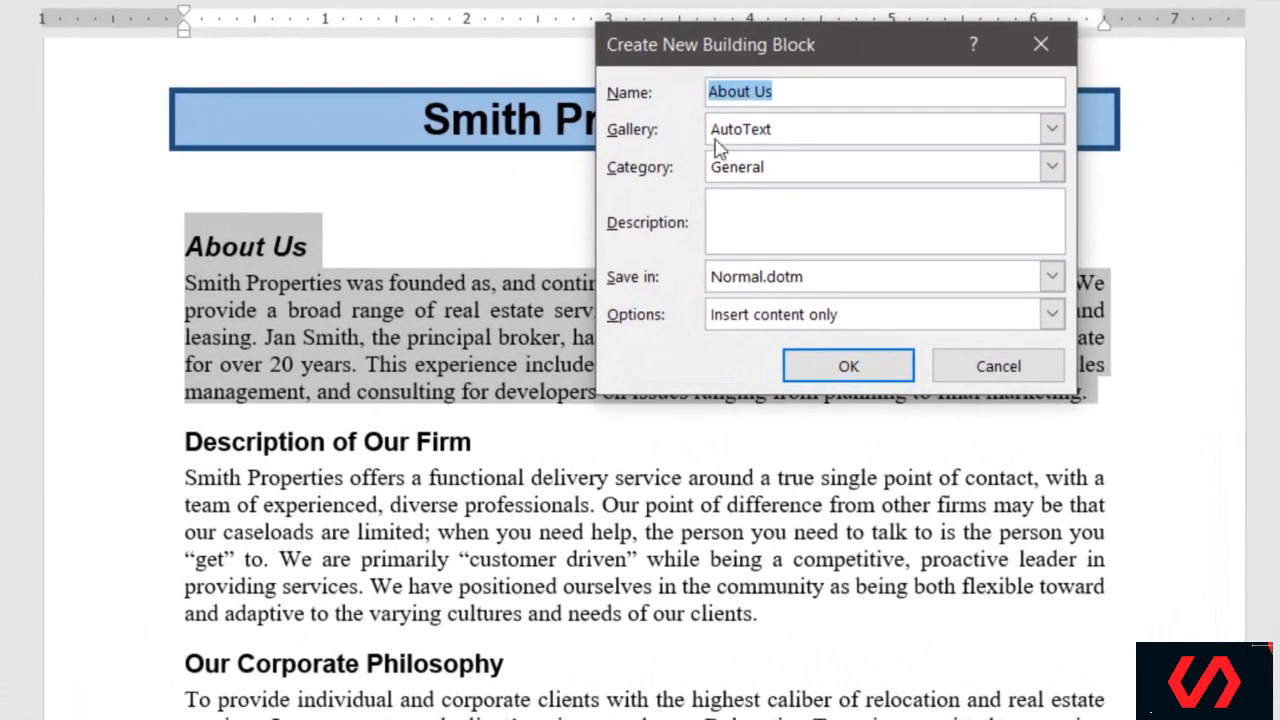
click(793, 91)
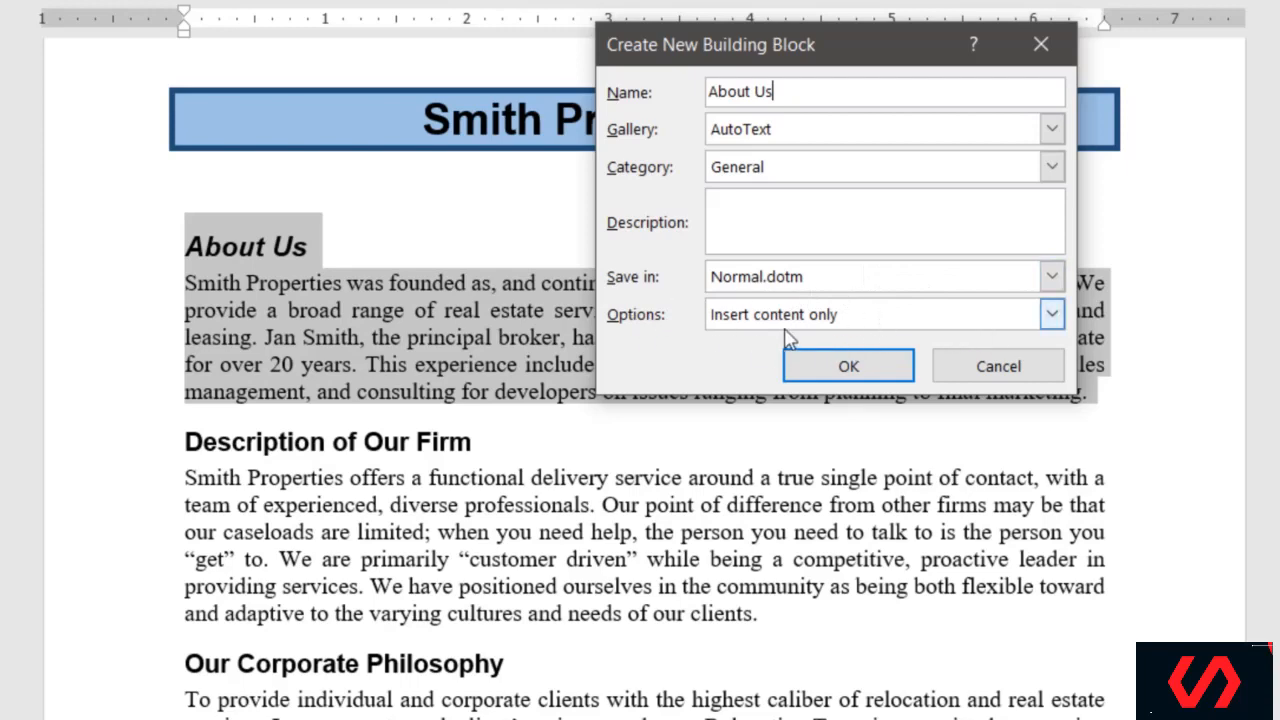
click(1053, 316)
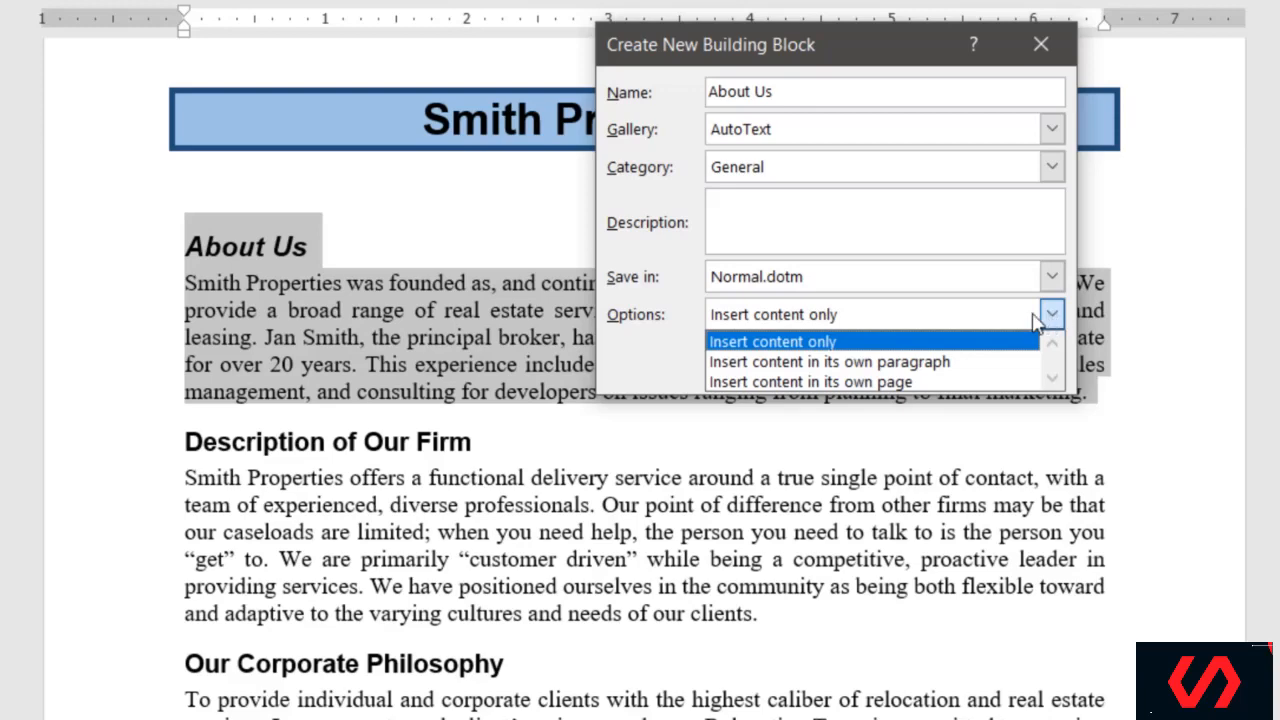
click(866, 364)
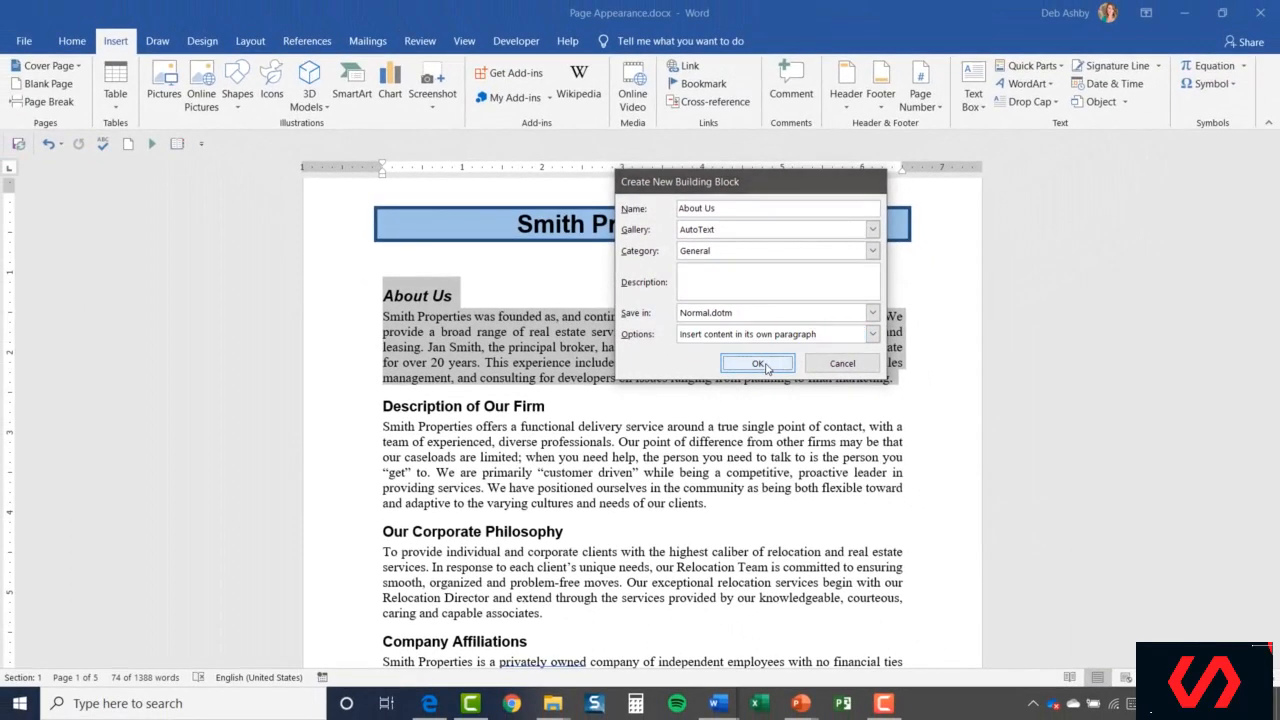
click(800, 367)
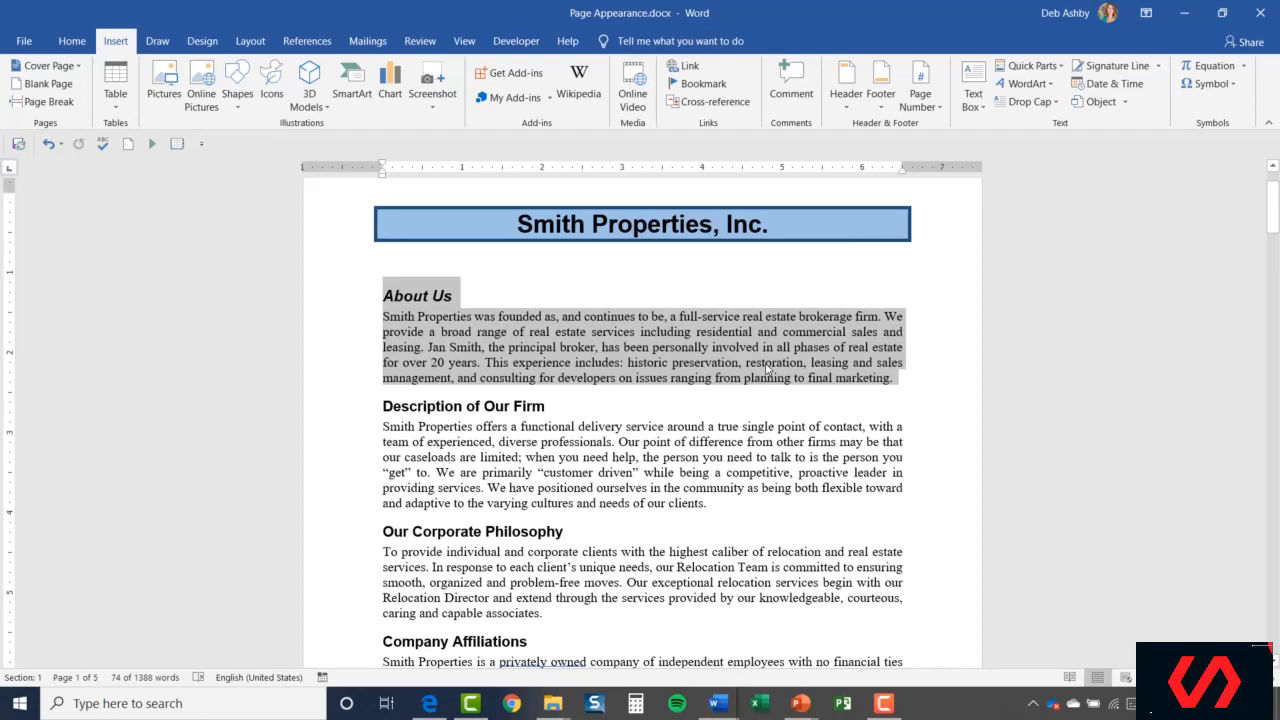
- Delete the About Us section and reinsert it above Description of Our Firm from the AutoText gallery
key(Delete)
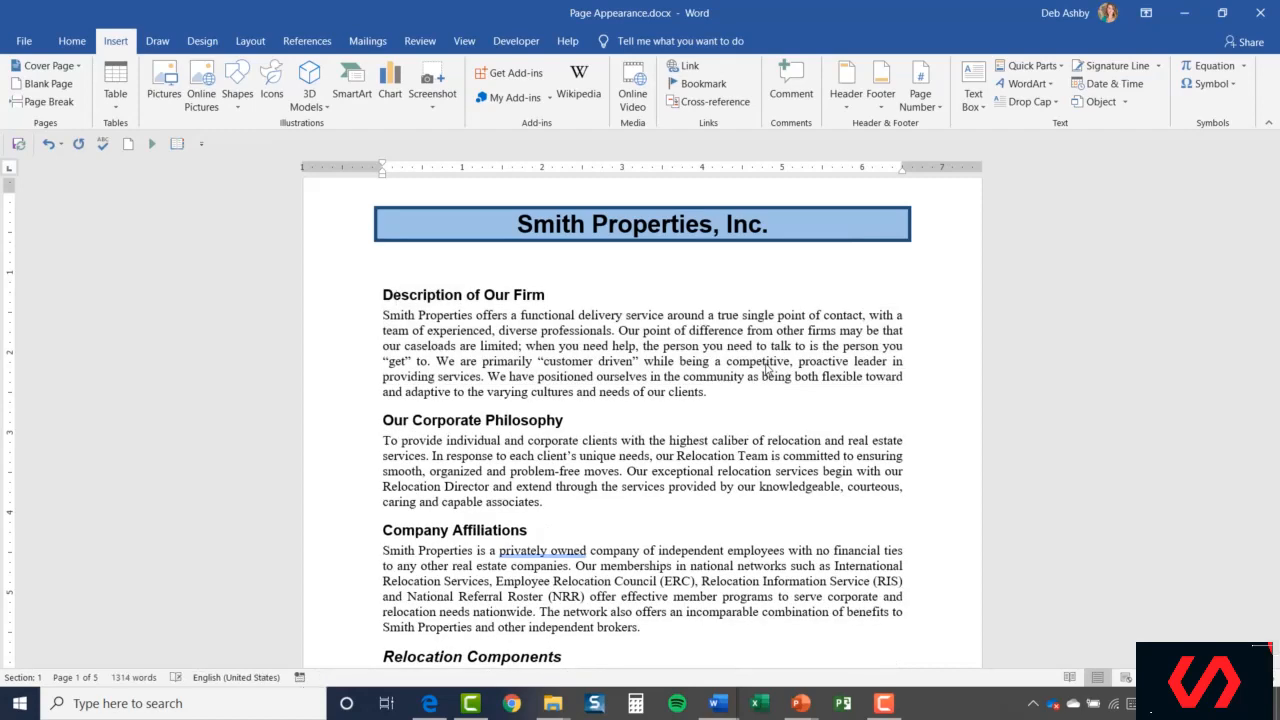
click(382, 295)
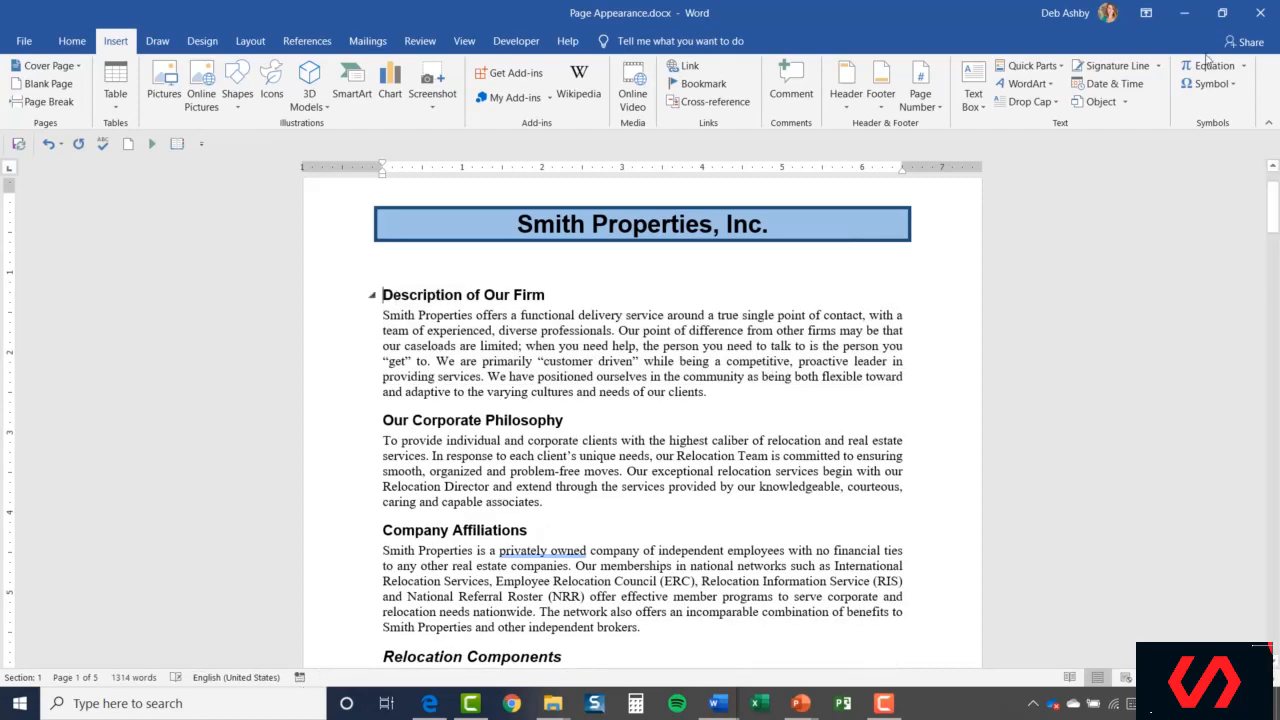
click(1057, 67)
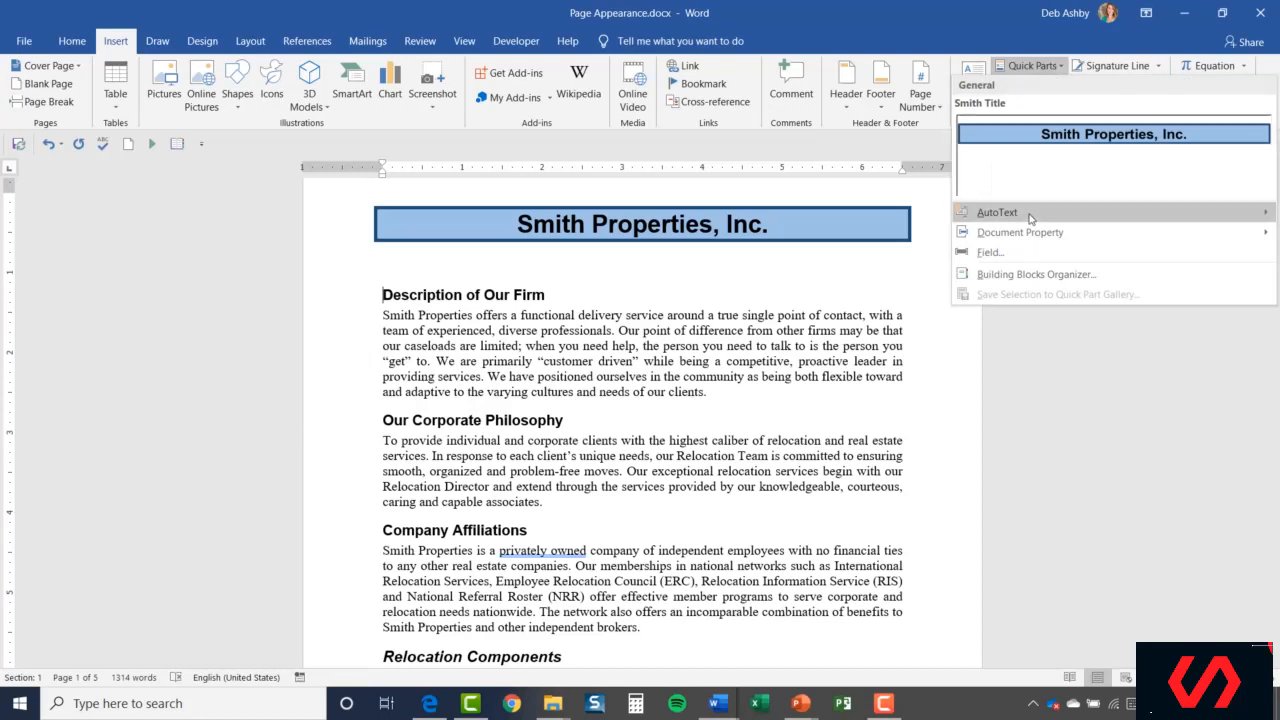
mouse_move(1030, 220)
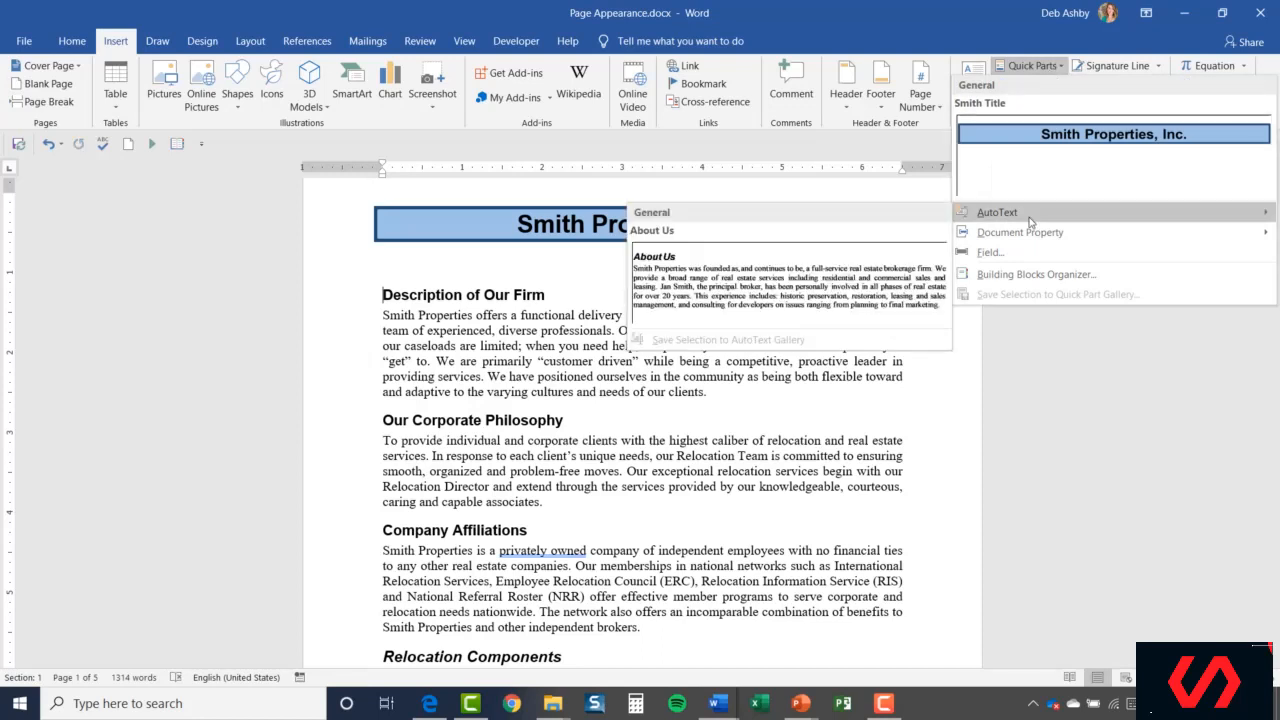
click(752, 281)
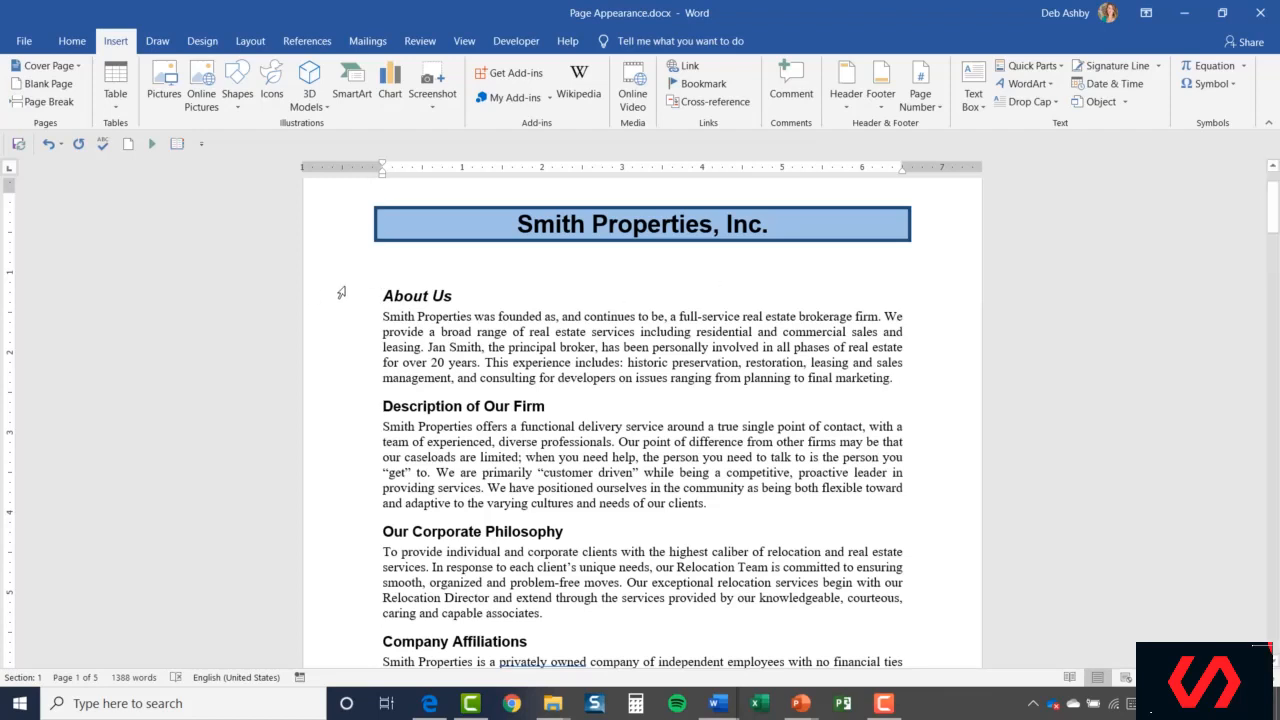
- Delete the About Us section again and restore it on a new line by entering "Abou" and accepting the AutoText suggestion
drag(329, 304, 331, 378)
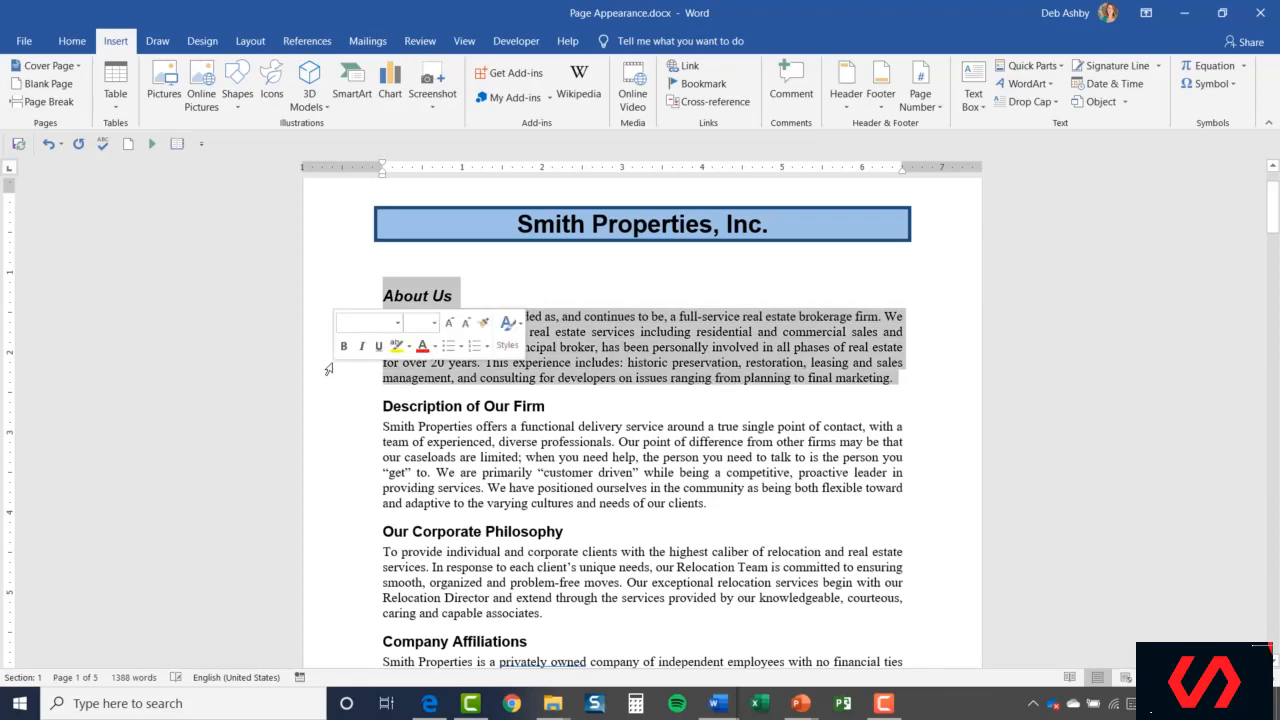
key(Delete)
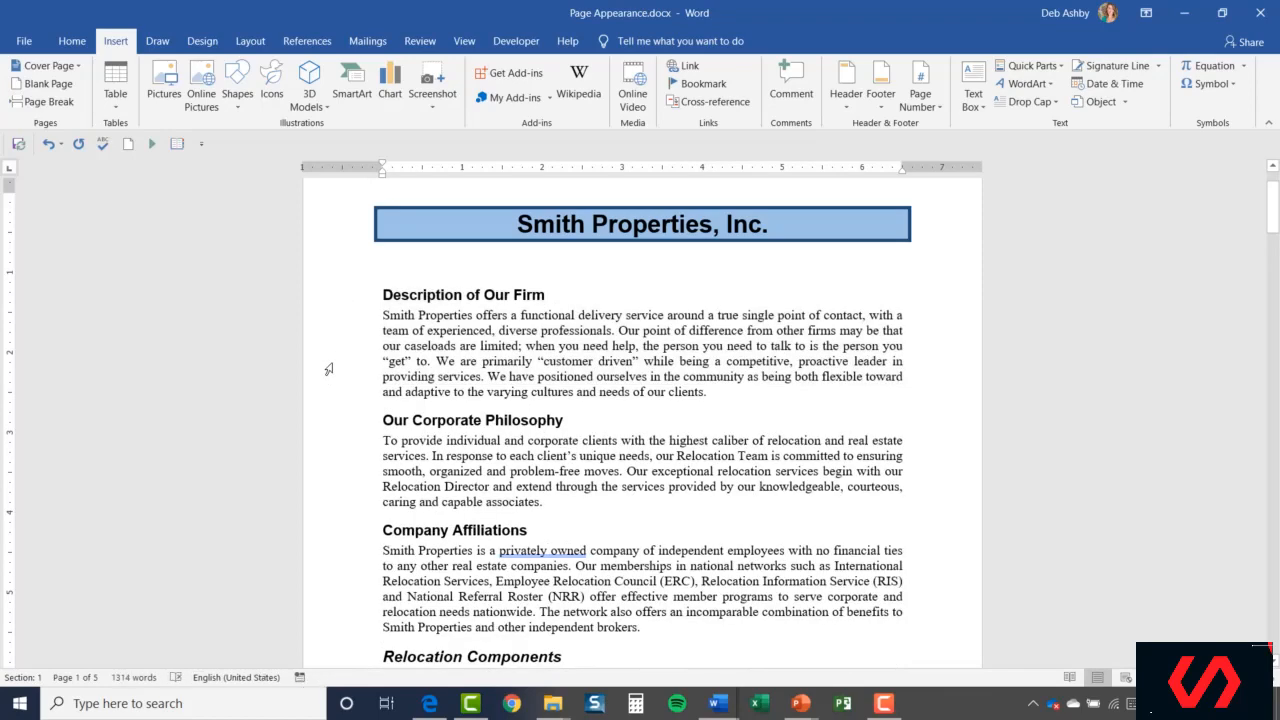
key(Return)
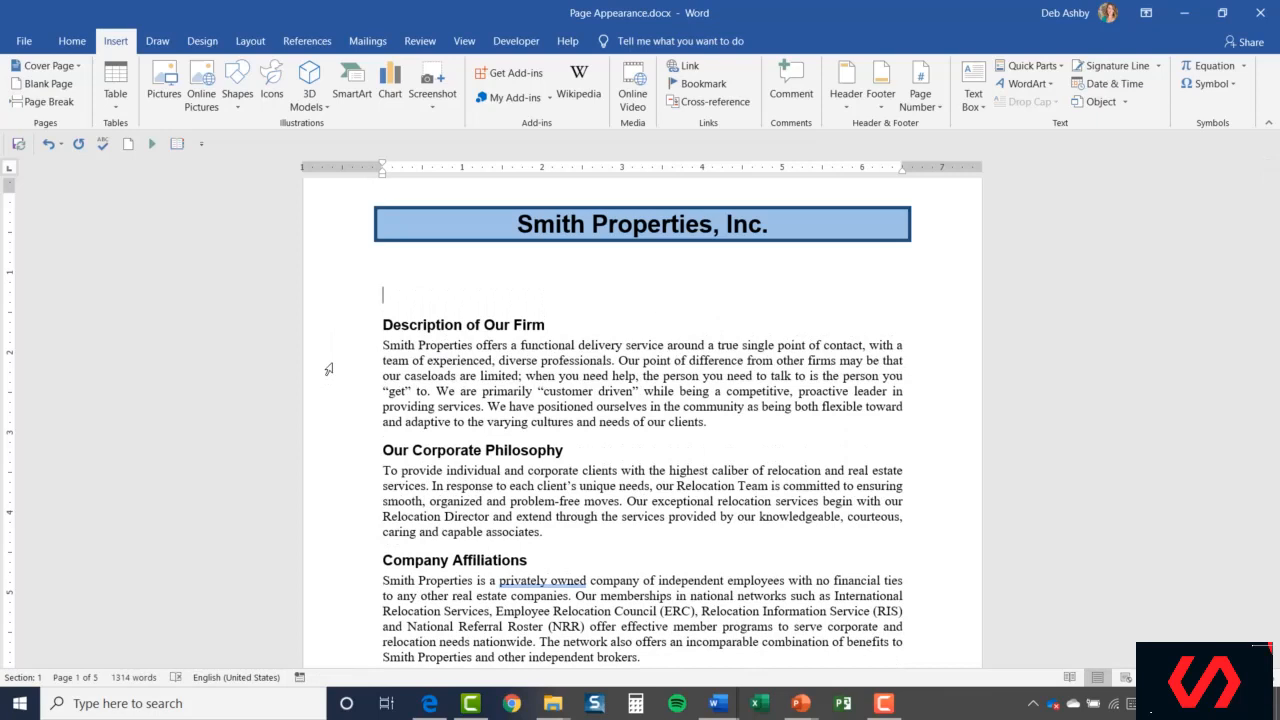
text(Abou)
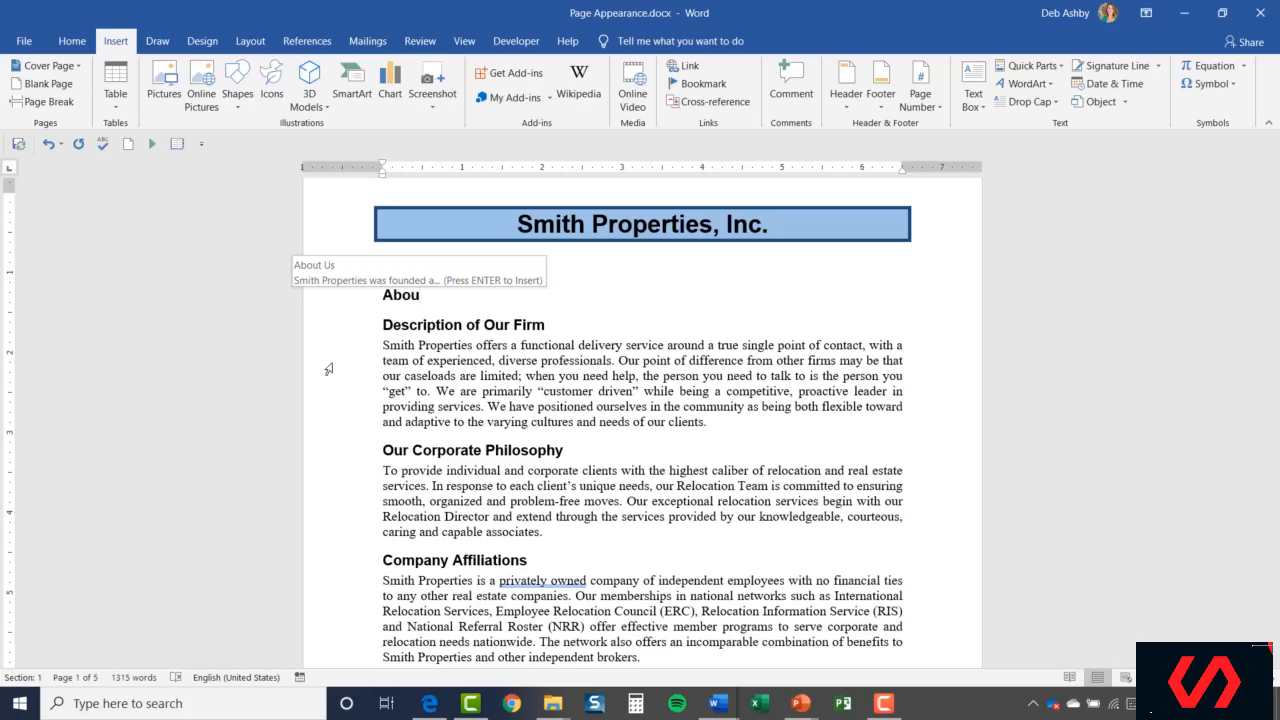
key(Return)
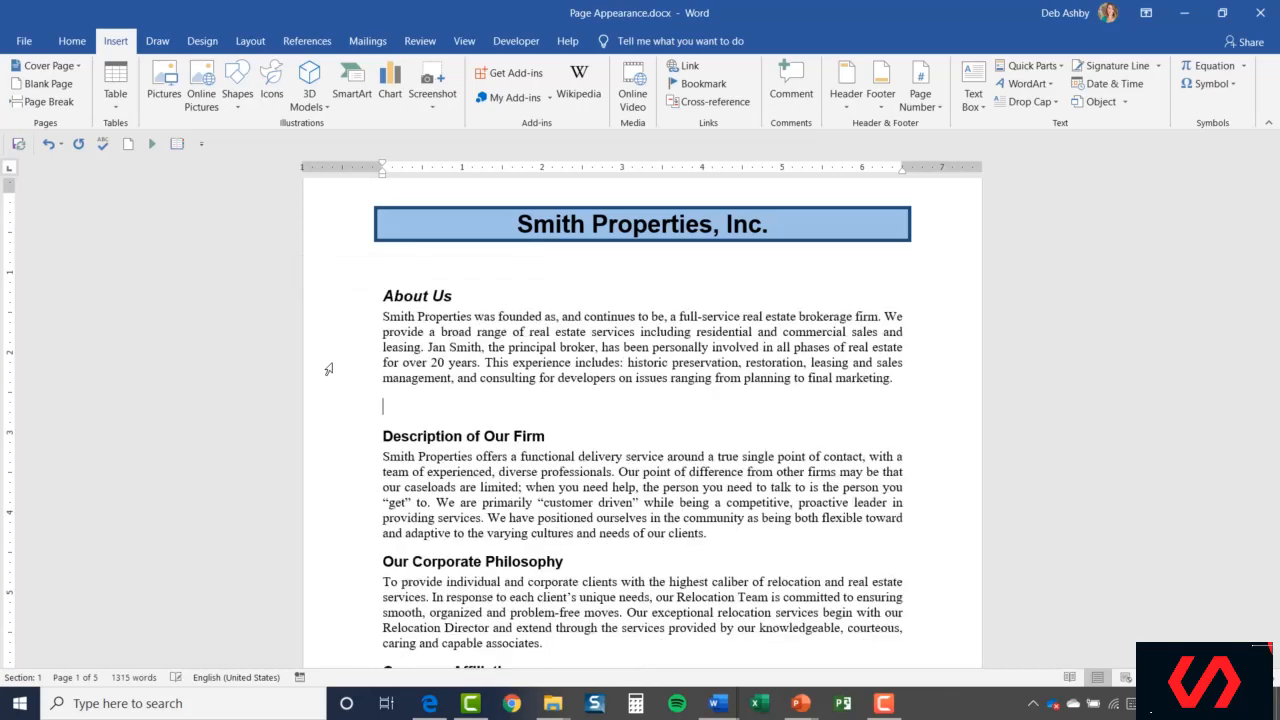